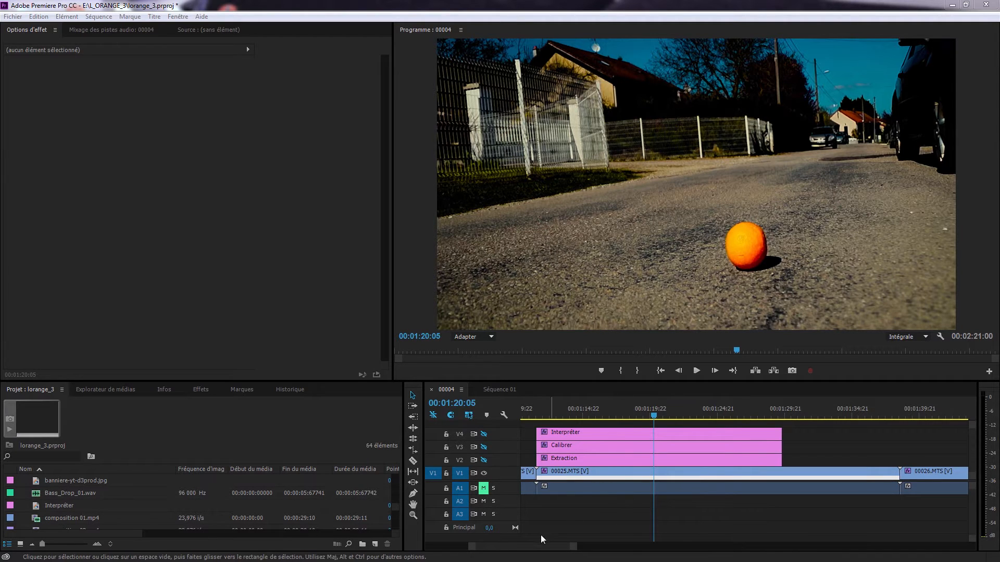
Delete the Interpréter, Calibrer and Extraction adjustment layers stacked above the 00025.MTS clip
left_click_drag(471, 546, 447, 547)
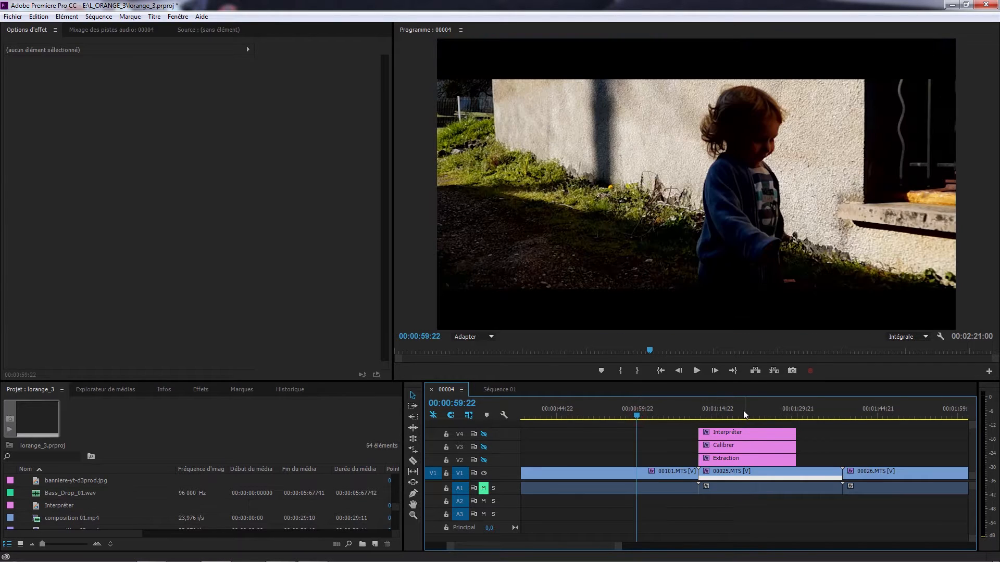
left_click(736, 410)
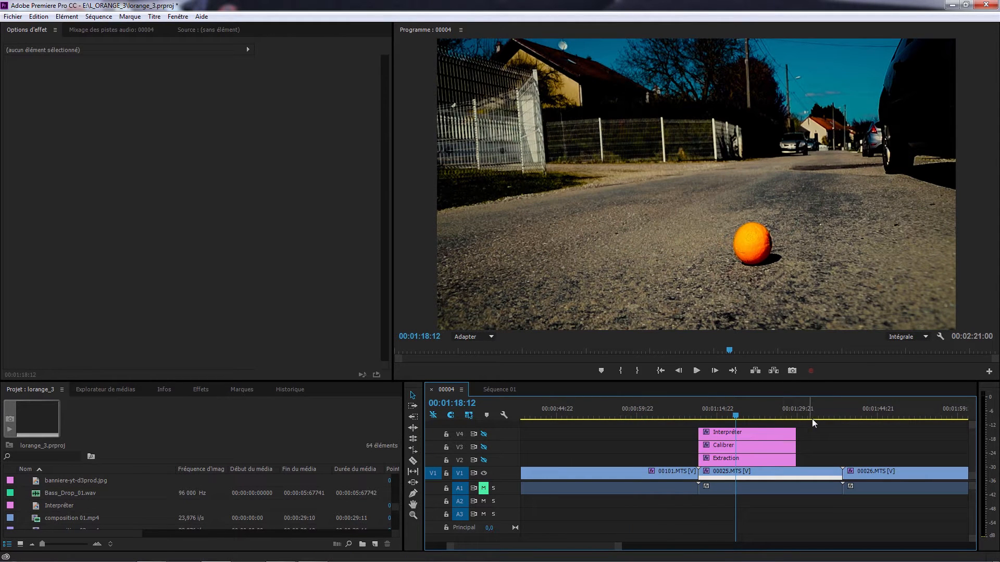
left_click_drag(811, 437, 749, 458)
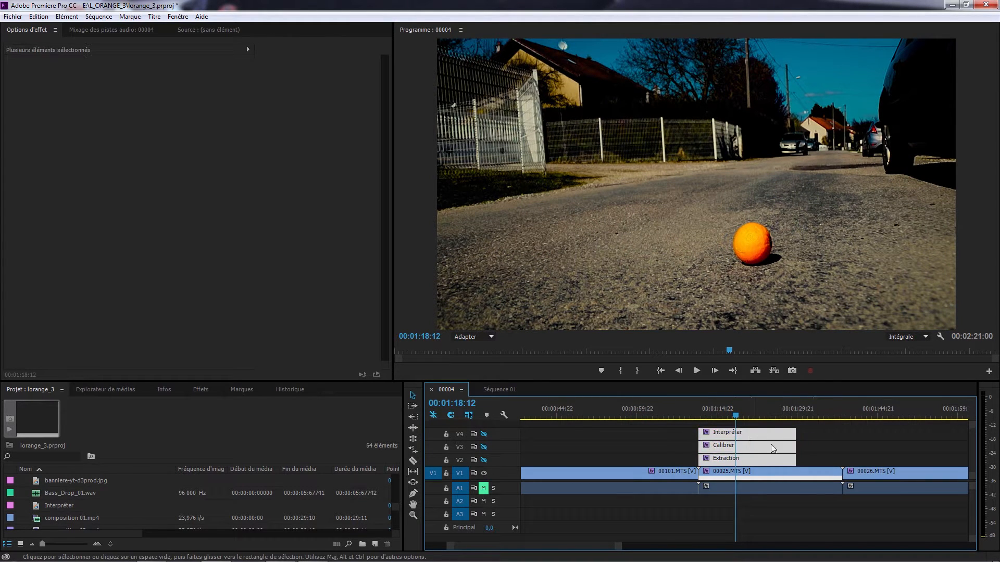
key("Delete")
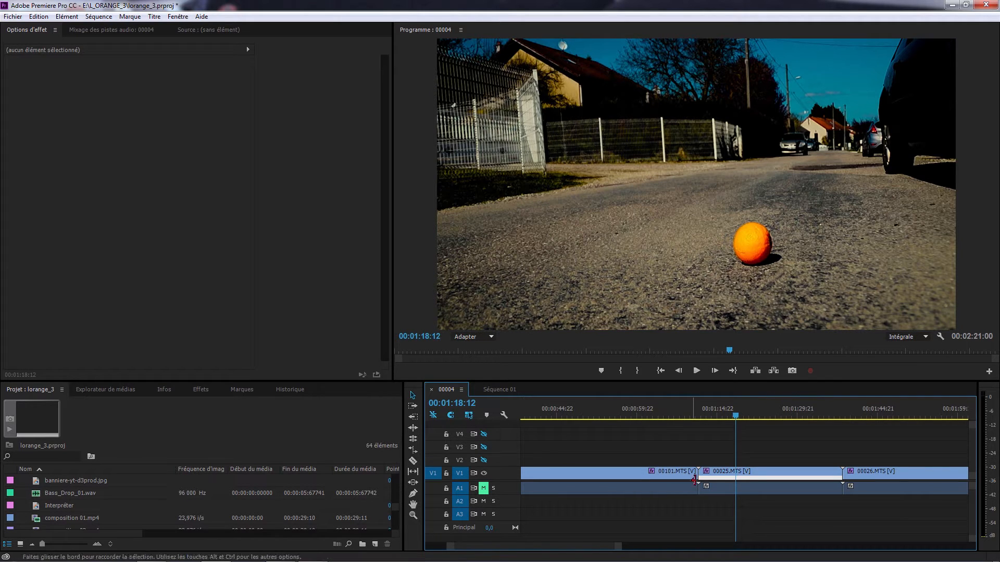
Remove the Couleur Lumetri effect from the 00025.MTS clip and preview its frames
left_click(721, 473)
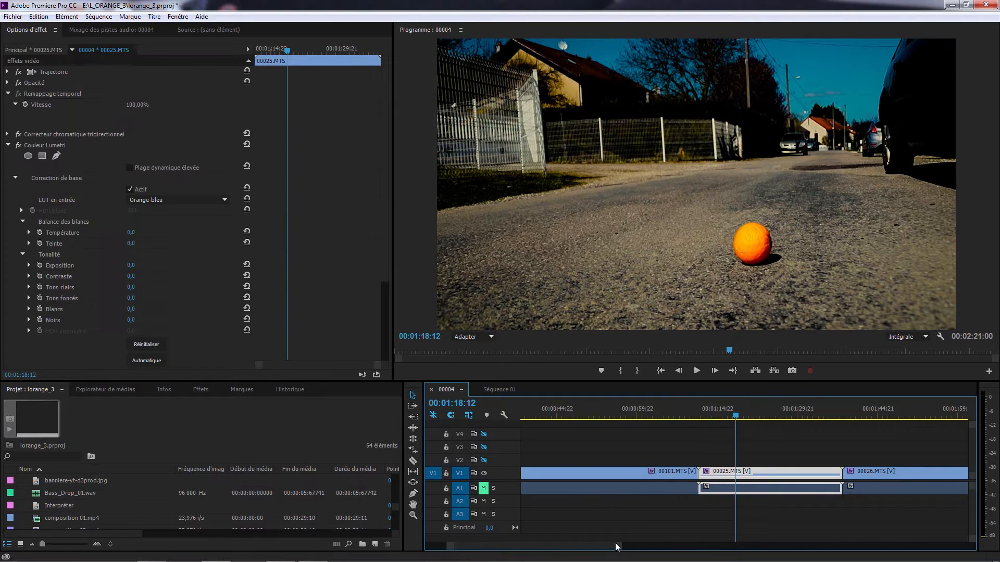
left_click_drag(586, 546, 595, 547)
left_click(630, 405)
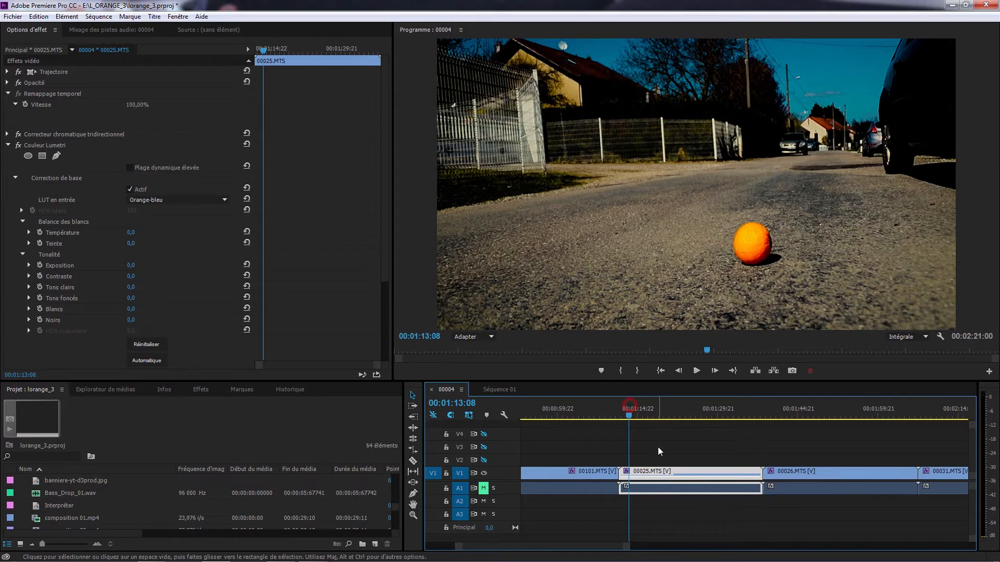
left_click(34, 146)
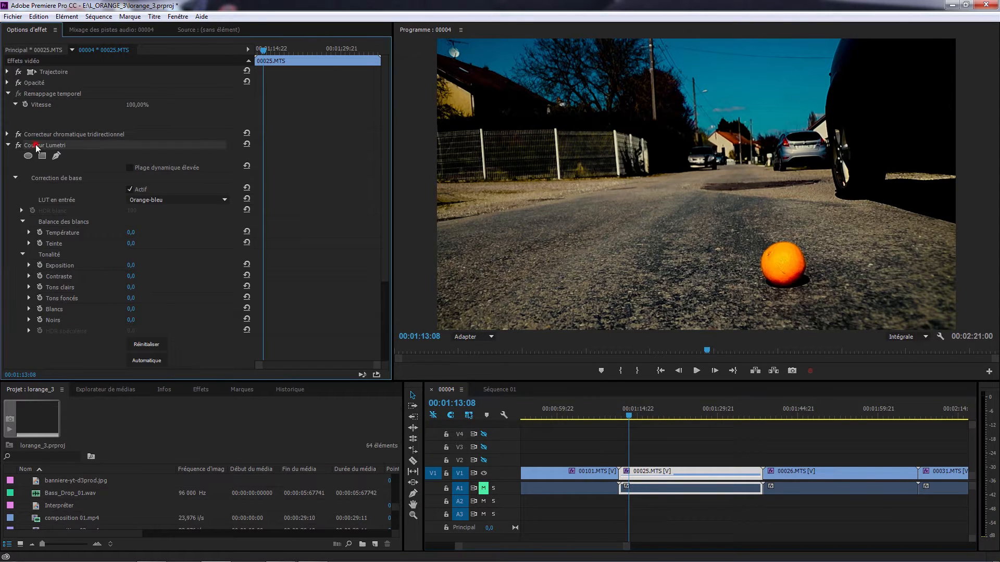
key("Delete")
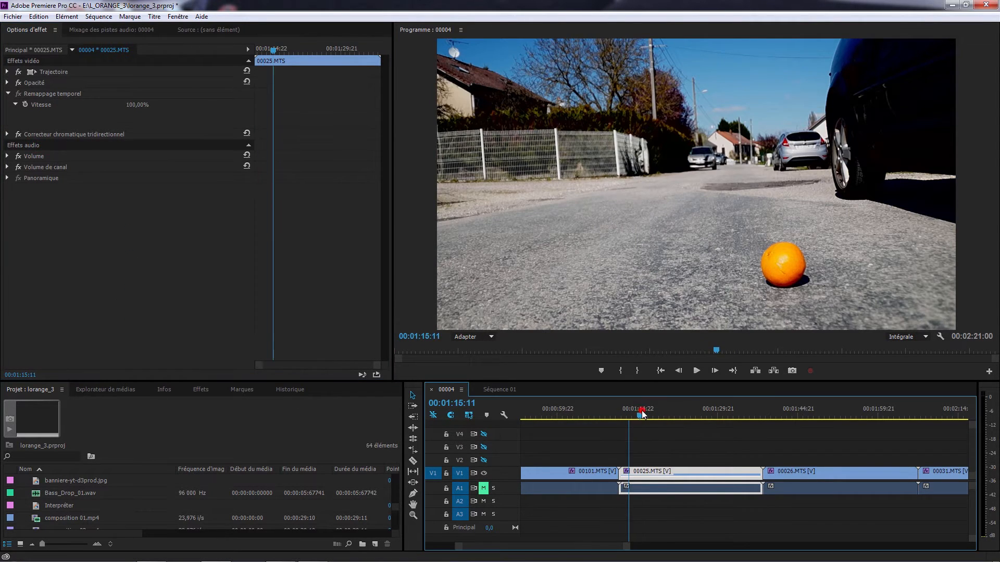
mouse_move(643, 410)
left_mouse_down()
mouse_move(652, 408)
mouse_move(653, 422)
left_mouse_up()
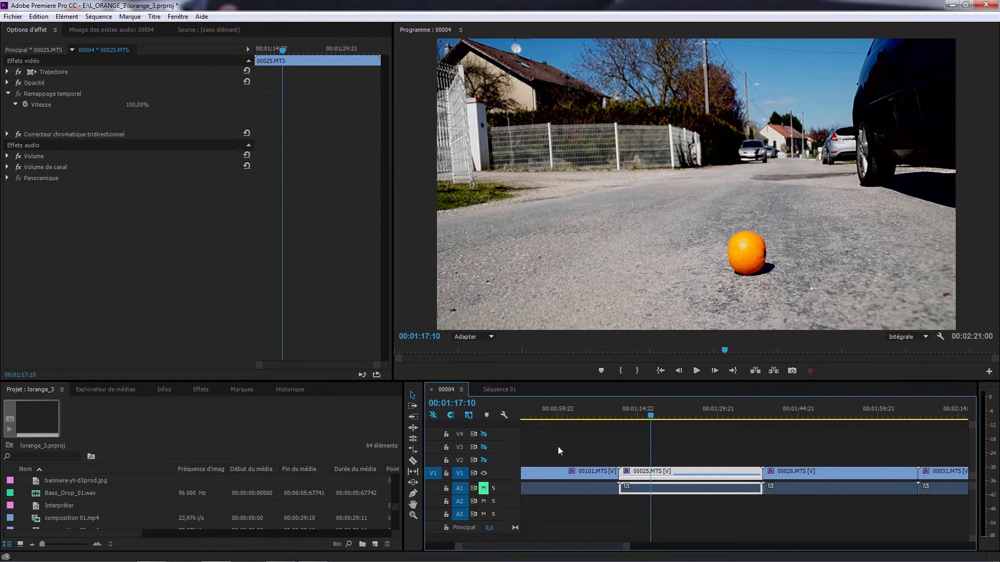
right_click(112, 433)
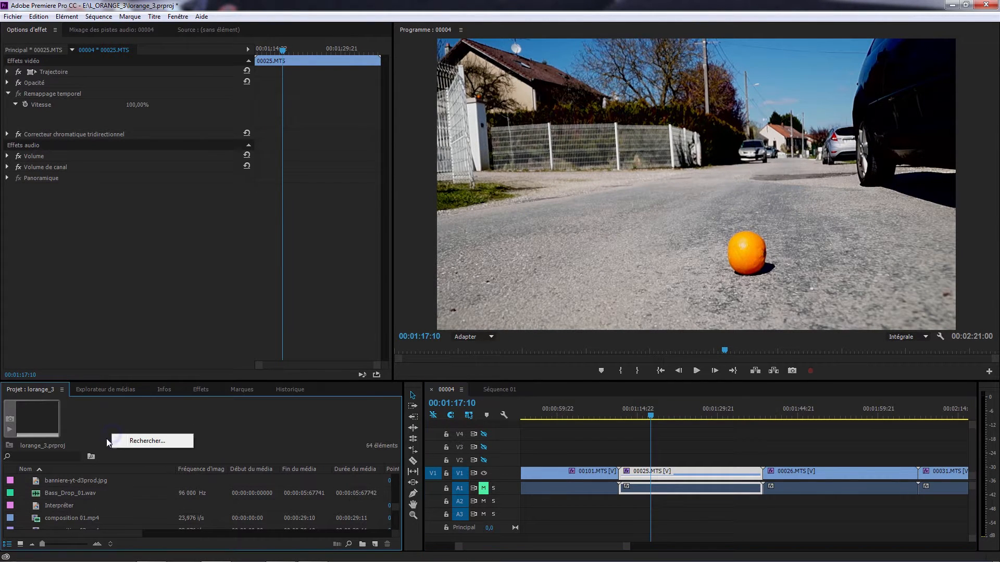
right_click(107, 482)
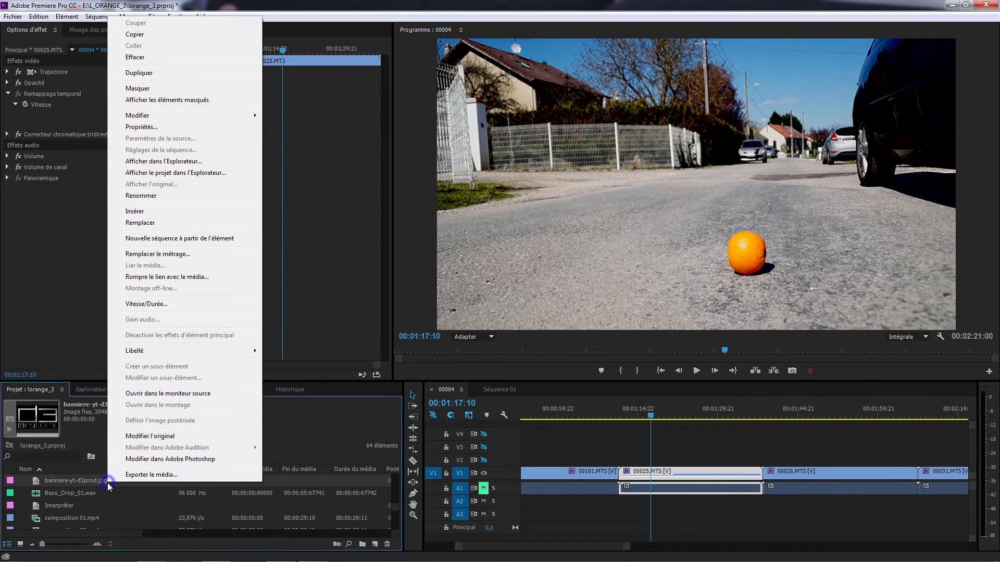
left_click(90, 443)
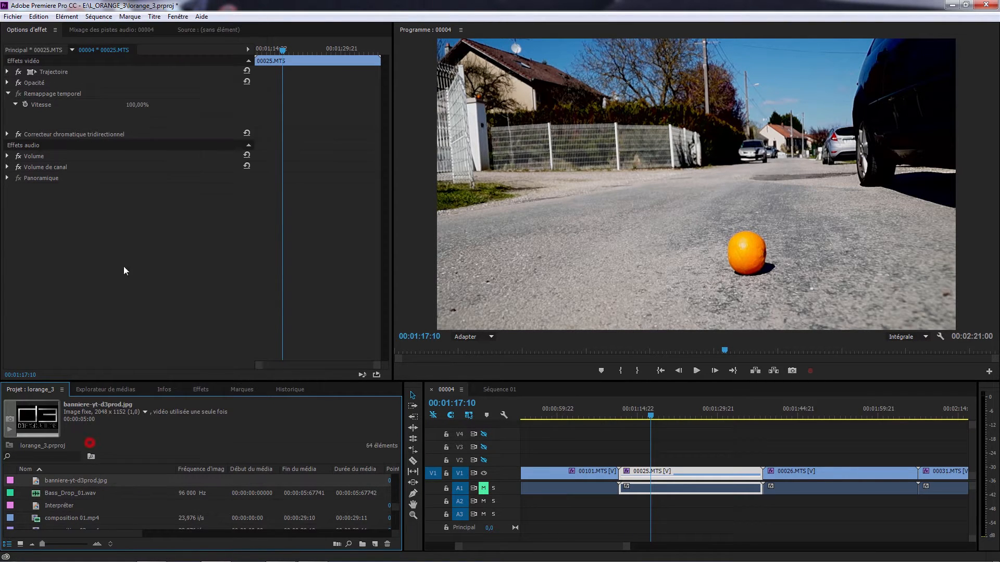
right_click(118, 452)
mouse_move(153, 498)
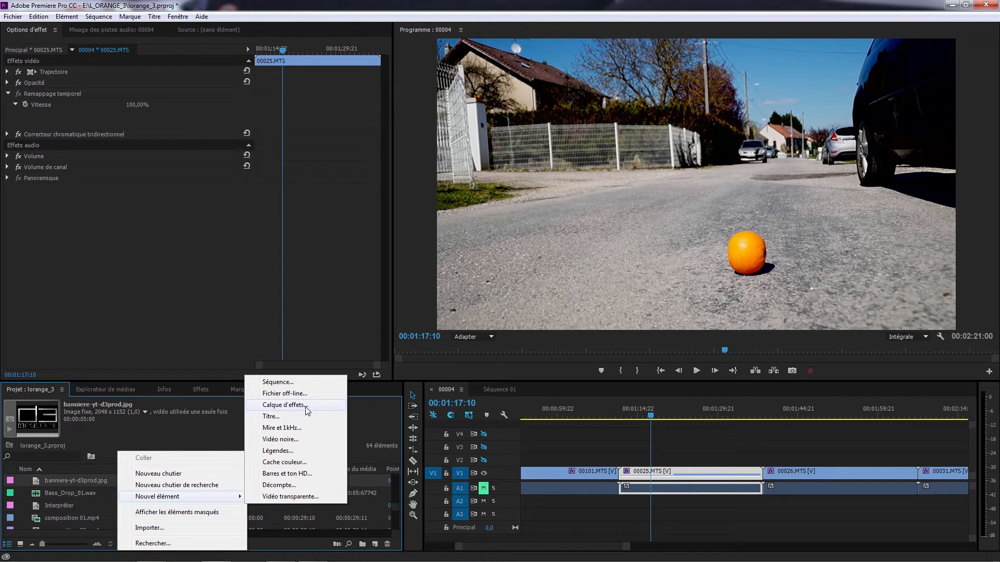
left_click(221, 432)
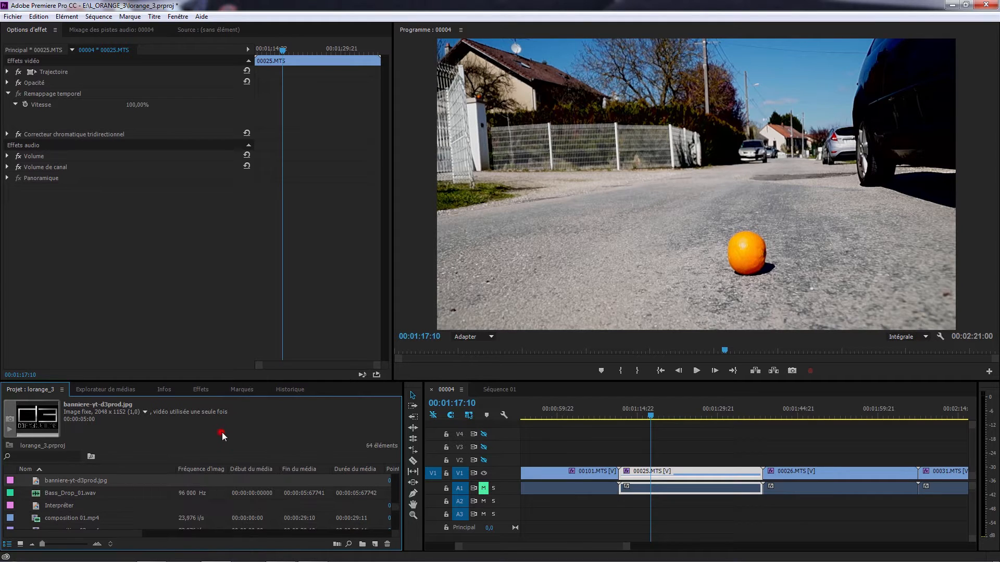
Place the Extraction adjustment layer on track V2 above 00025.MTS, stretched to the clip's full length
left_click(395, 509)
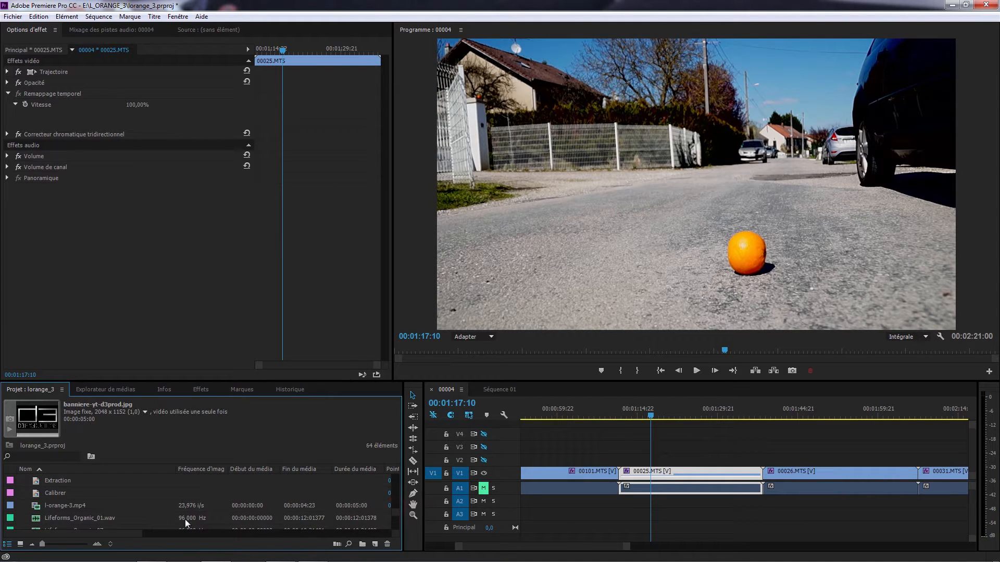
left_click(60, 482)
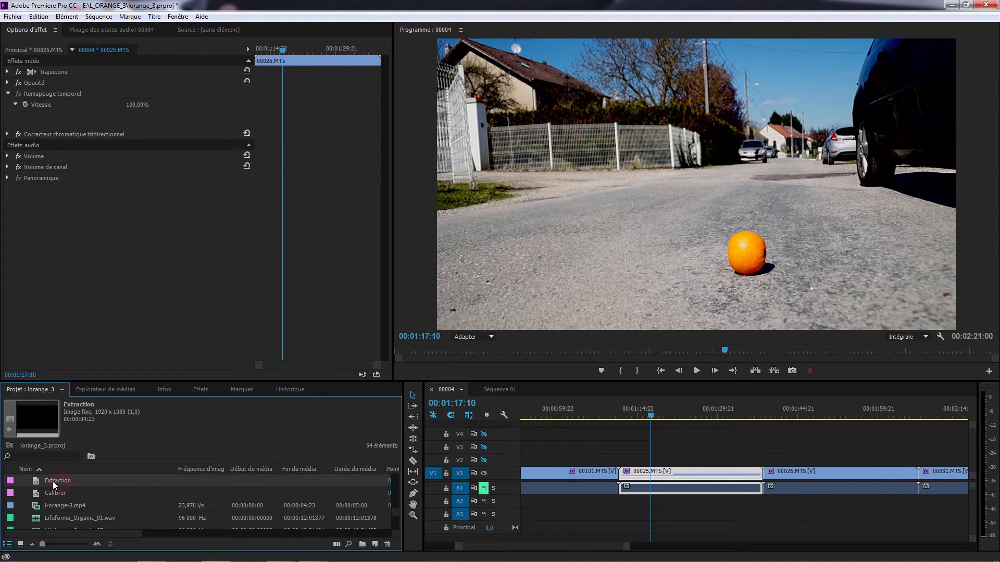
left_click_drag(52, 481, 762, 460)
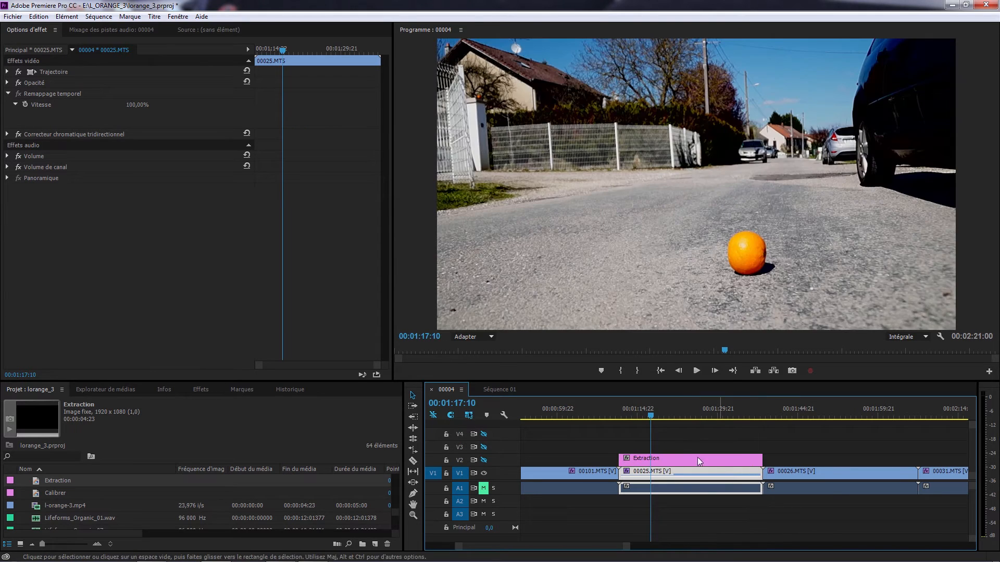
Search the effects for "Lut" and apply the LUT Buddy effect to the Extraction layer
left_click(633, 417)
left_click(650, 459)
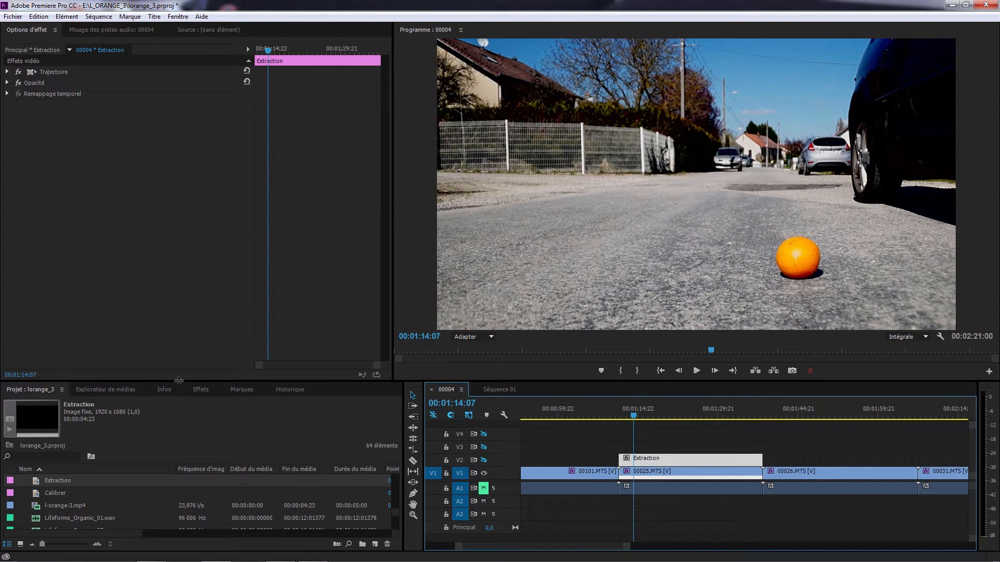
left_click(200, 389)
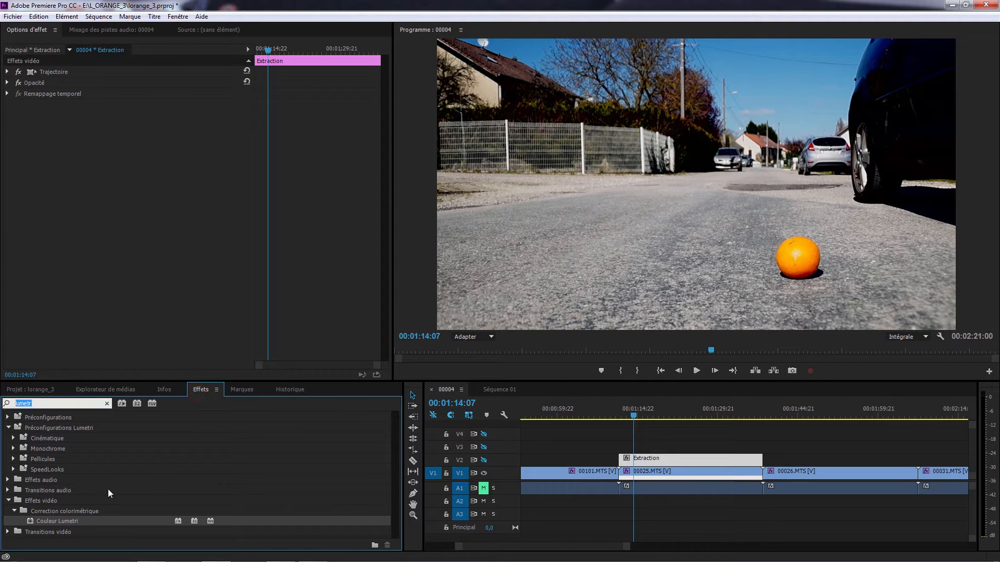
type("Lut")
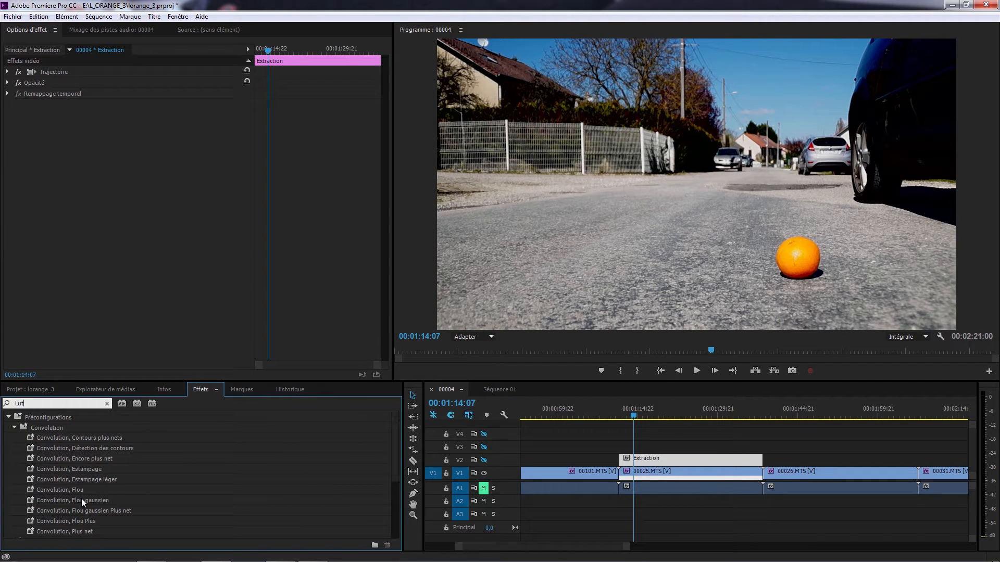
left_click(14, 428)
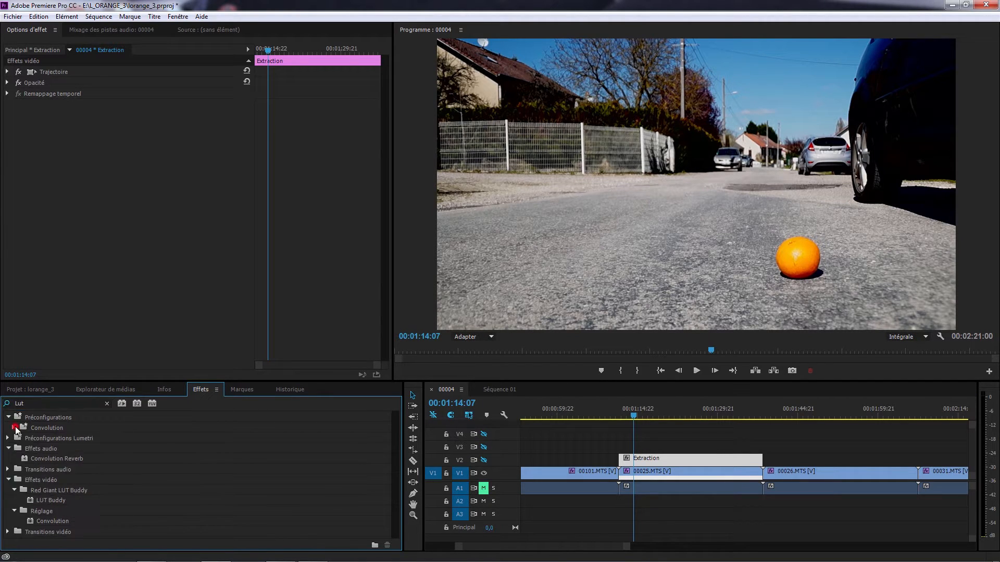
left_click(43, 501)
left_click_drag(45, 503, 660, 459)
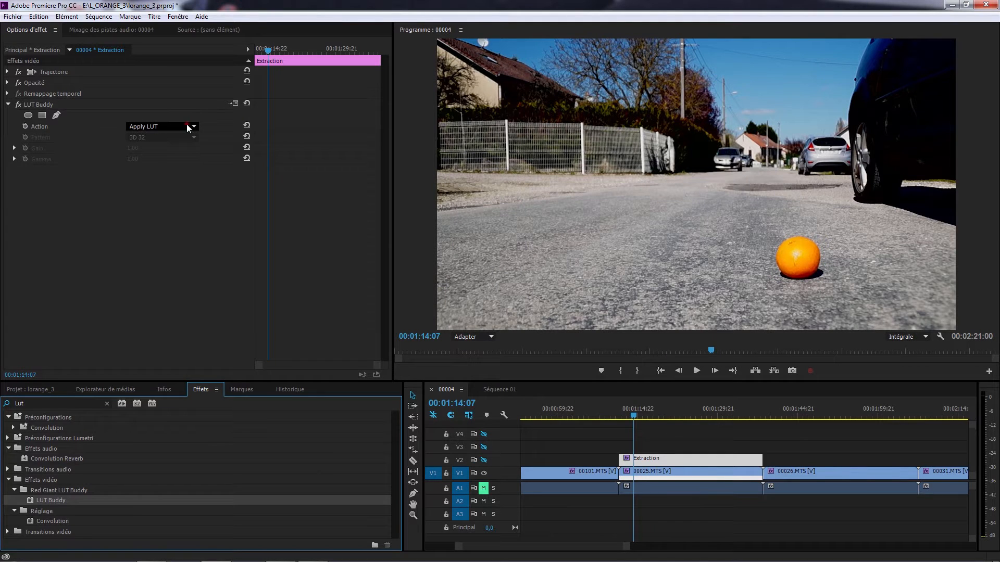
Set the LUT Buddy action on the Extraction layer to Draw Pattern and deselect the layer
left_click(186, 126)
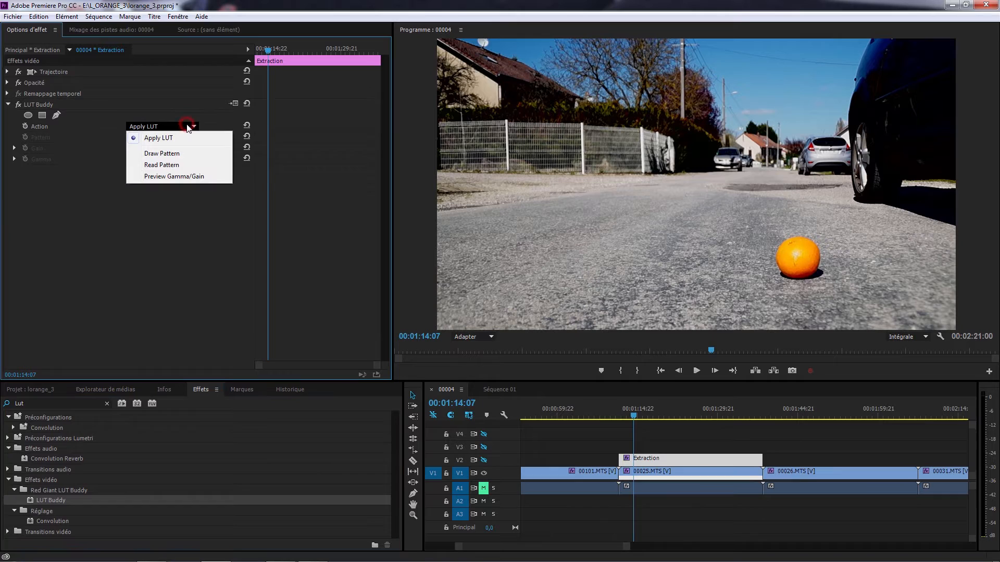
left_click(180, 155)
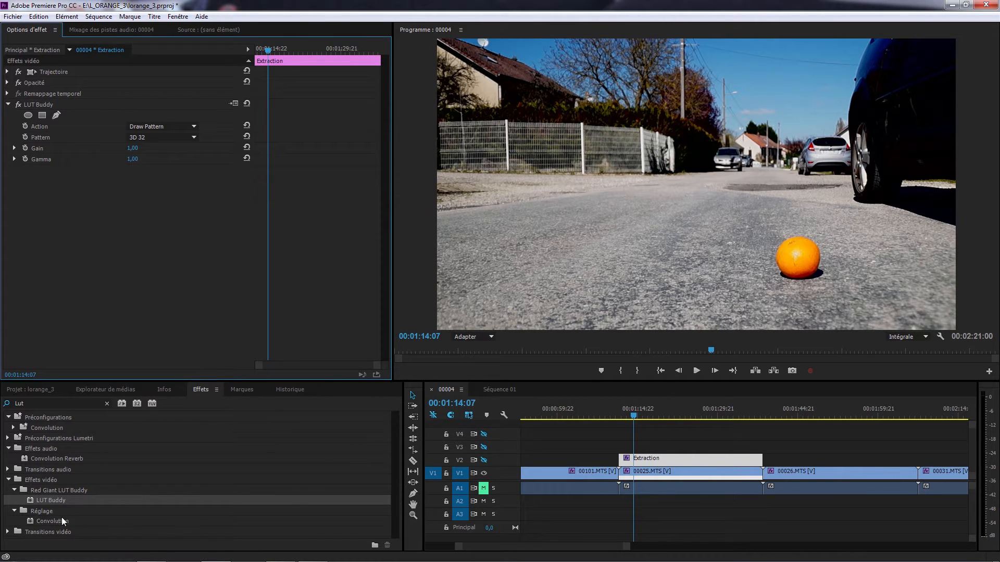
left_click(658, 518)
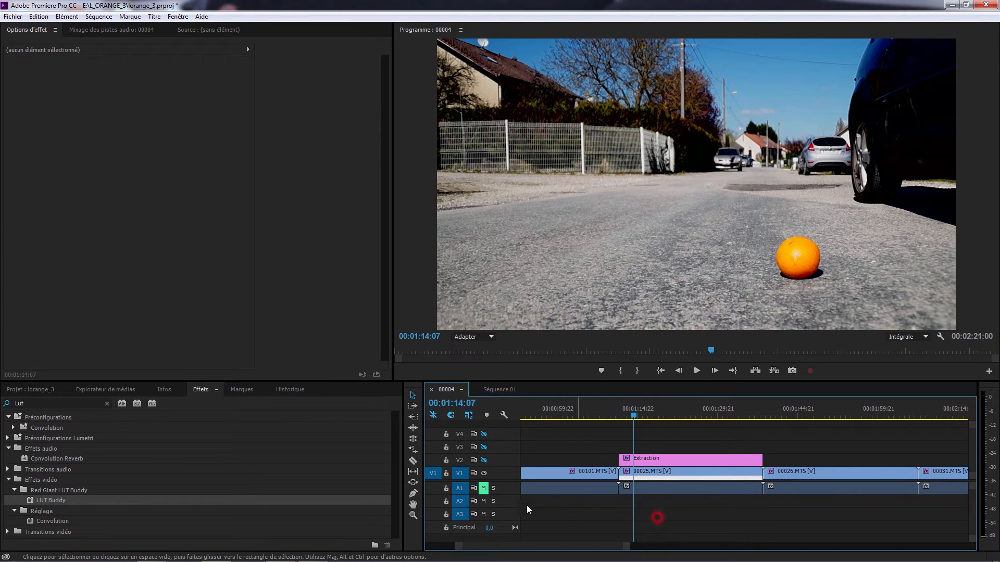
left_click(39, 388)
right_click(119, 441)
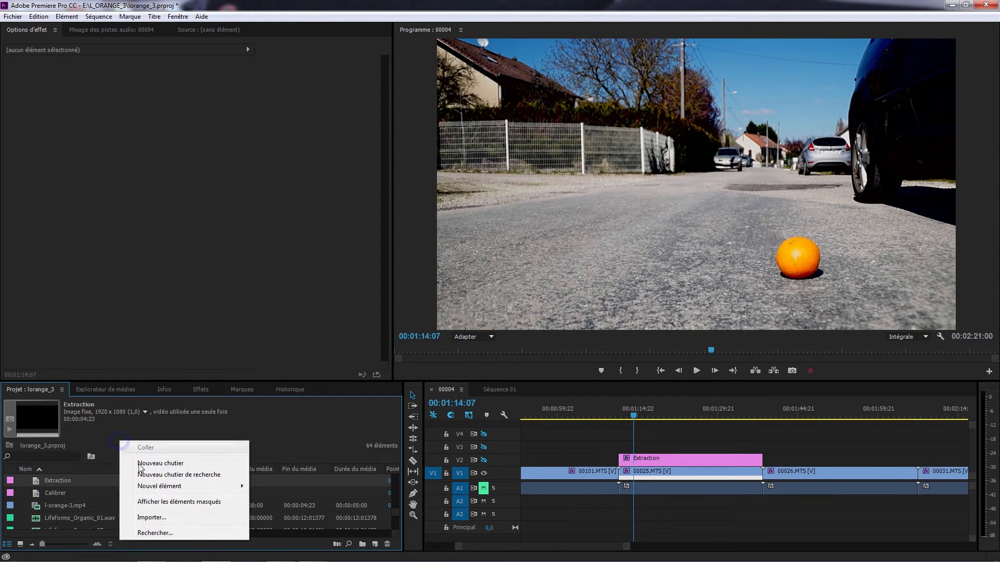
mouse_move(203, 488)
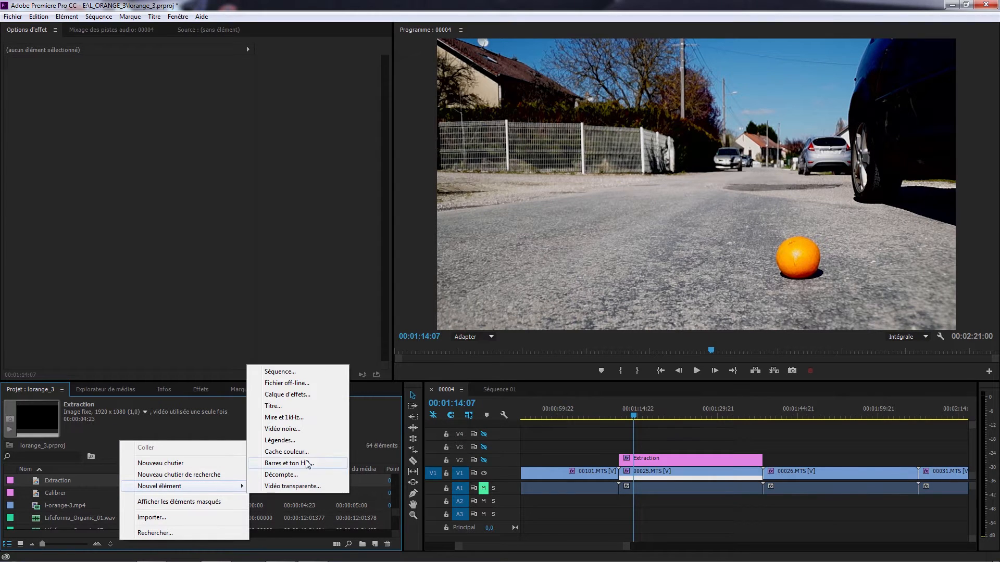
left_click(294, 396)
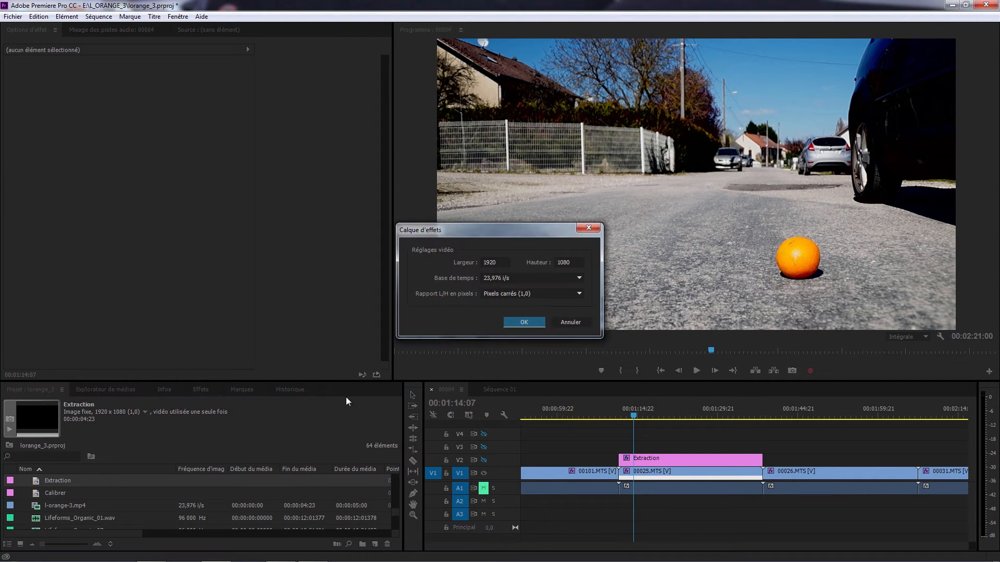
left_click(571, 324)
Place the Calibrer adjustment layer on track V3 above Extraction, stretched to the same length
scroll(396, 515, "up", 1)
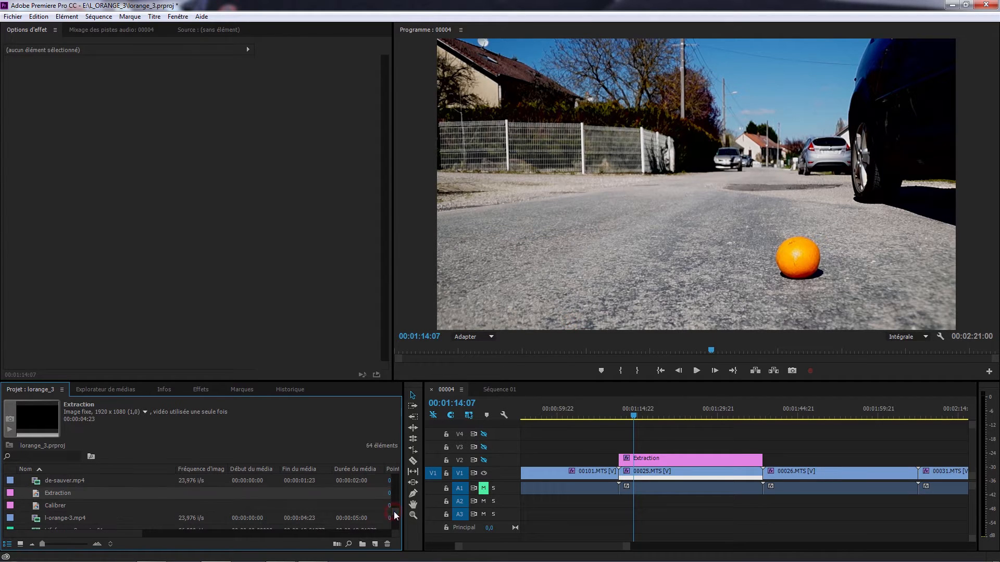
left_click(52, 506)
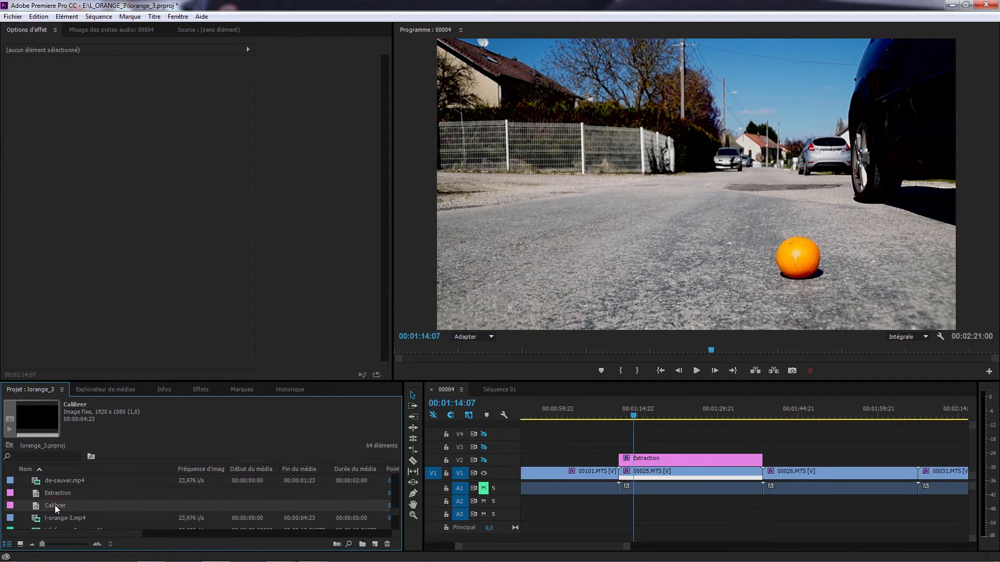
left_click_drag(51, 506, 760, 457)
Apply the Couleur Lumetri effect to the Calibrer layer and expand its Correction de base settings
left_click(657, 448)
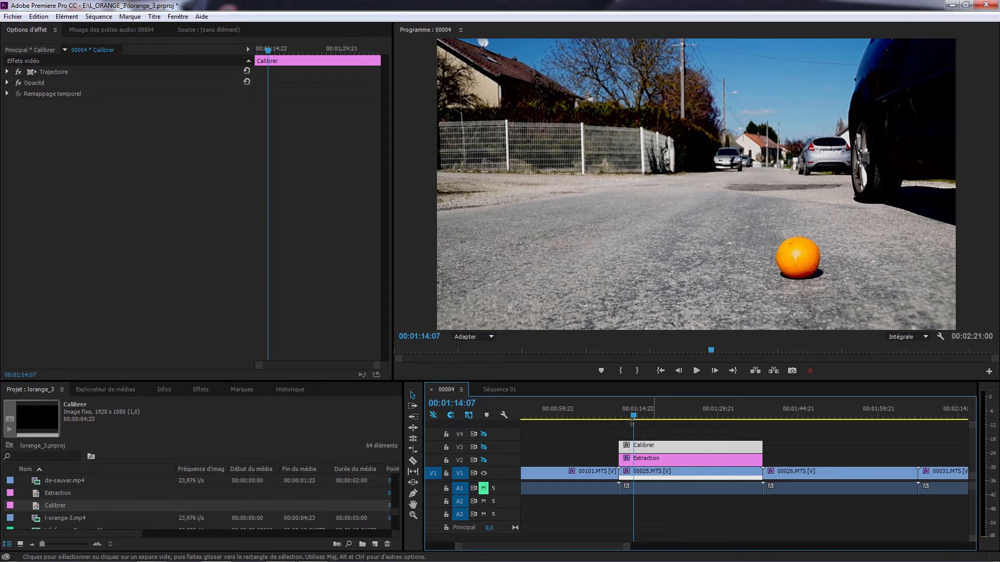
left_click(201, 390)
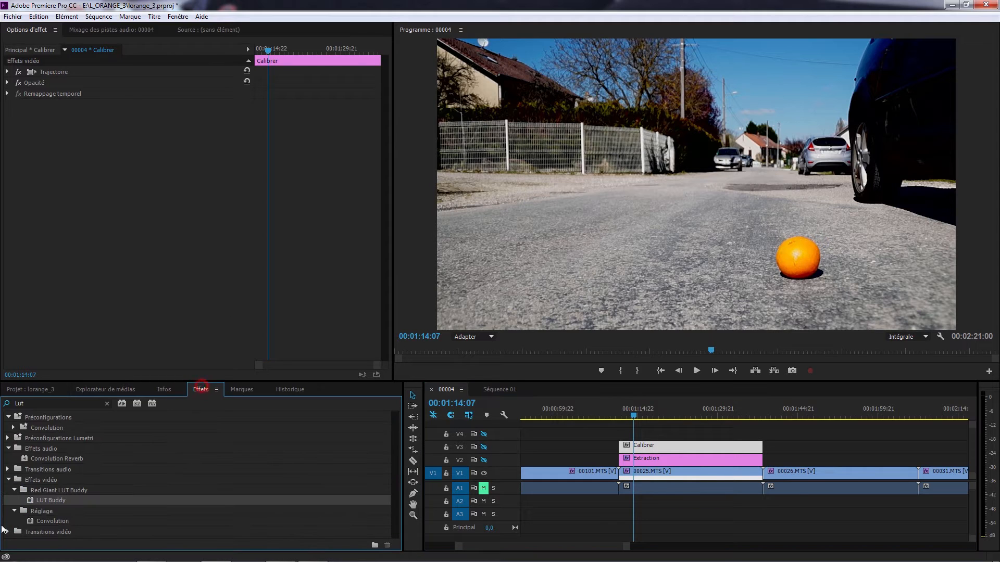
left_click(38, 403)
type("colo")
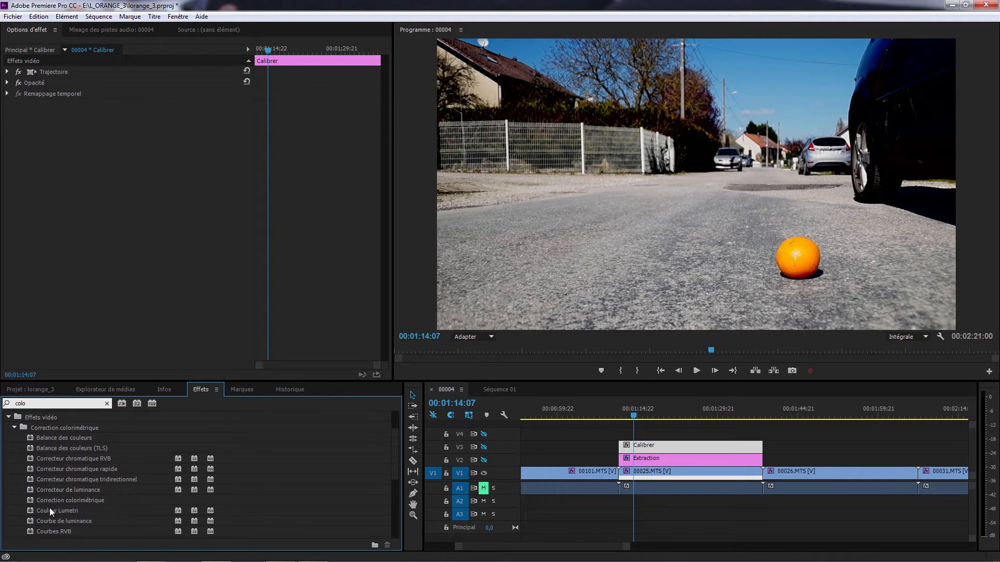
left_click_drag(50, 510, 681, 451)
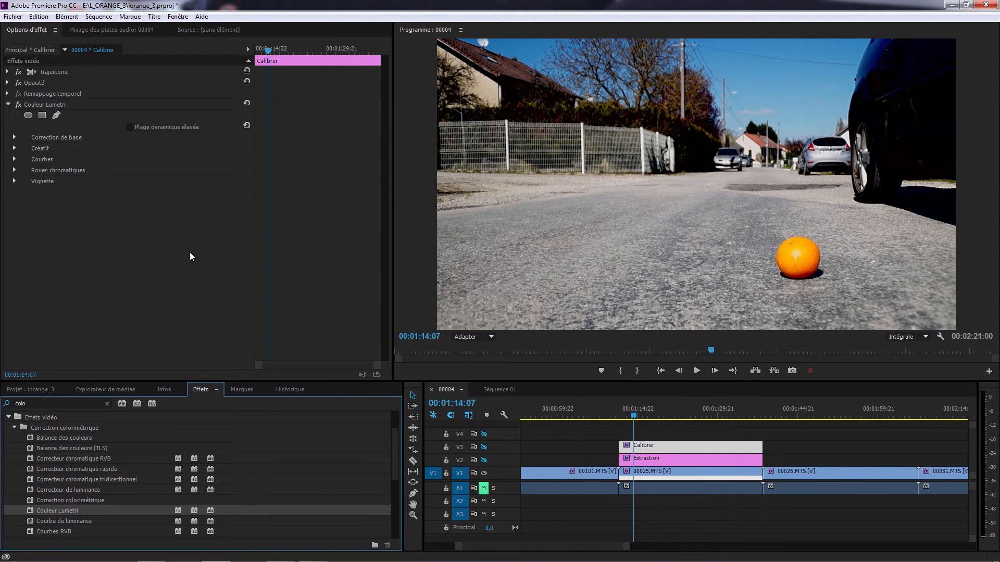
left_click(15, 137)
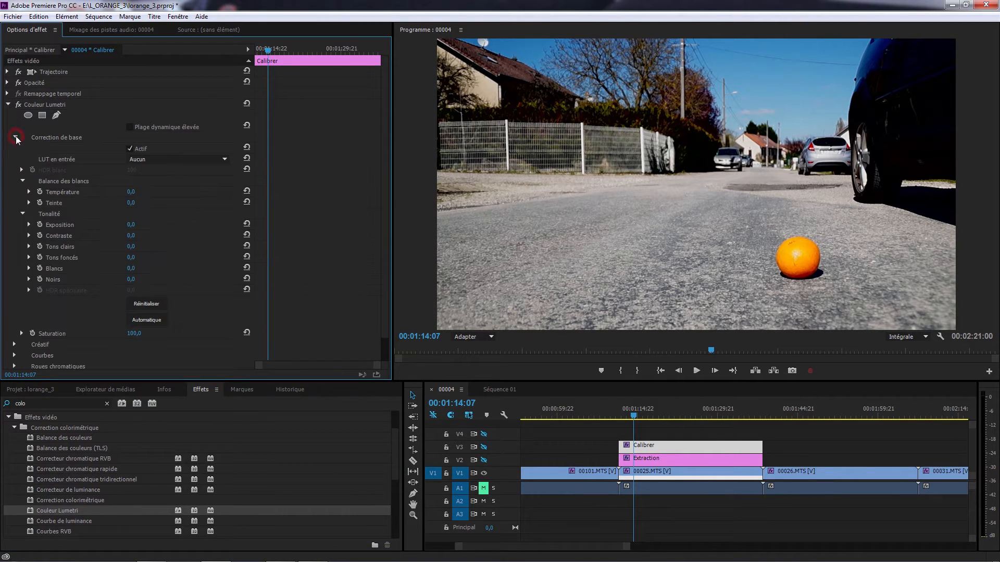
Pull down the shadows of the Calibrer layer's master RGB curve in the Courbes section of Couleur Lumetri
left_click(15, 138)
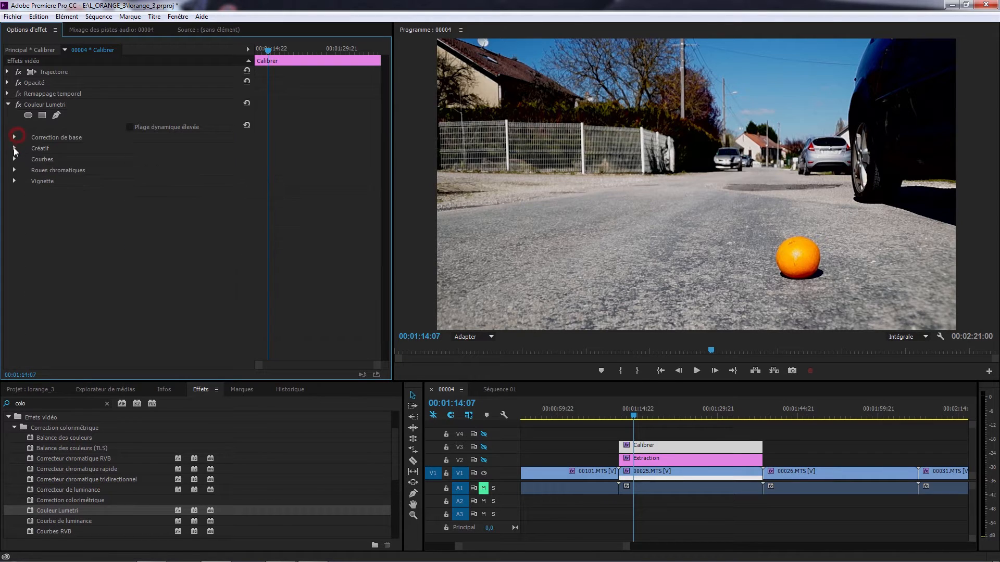
left_click(15, 149)
left_click(14, 149)
left_click(15, 159)
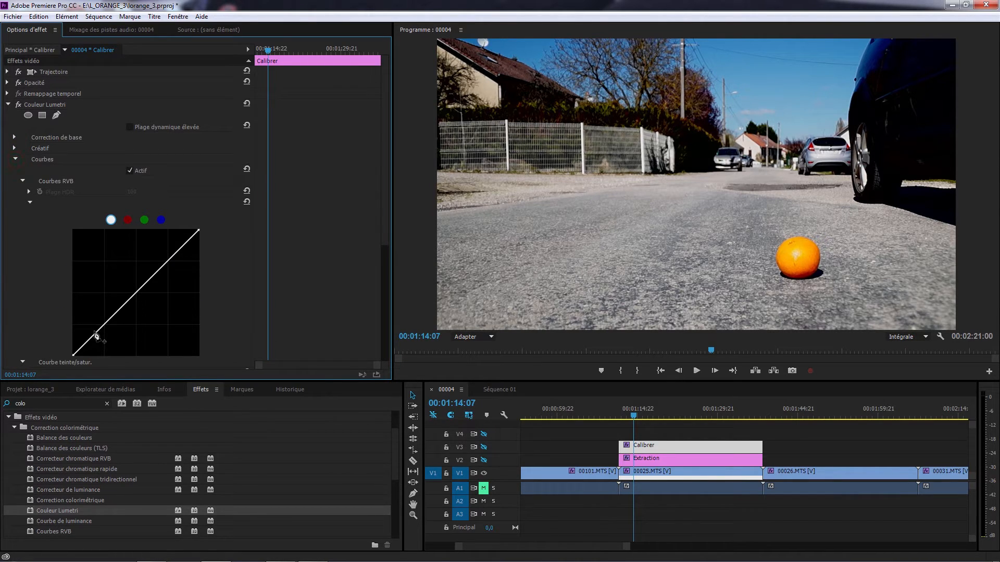
left_click_drag(93, 335, 104, 350)
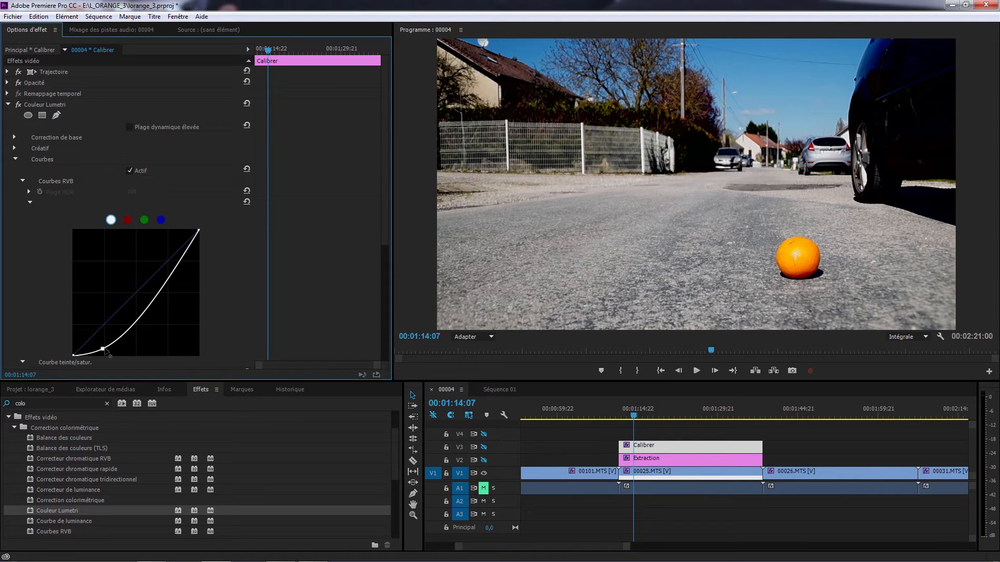
Enable the output of tracks V2 and V3 and set the Extraction layer's LUT Buddy pattern to 3D 64
left_click(484, 461)
left_click(484, 447)
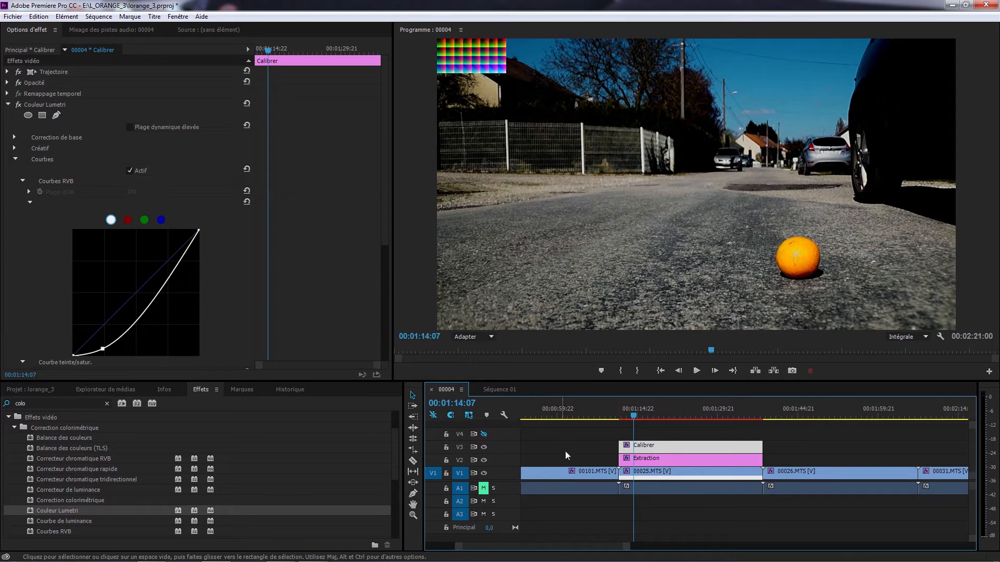
left_click(637, 461)
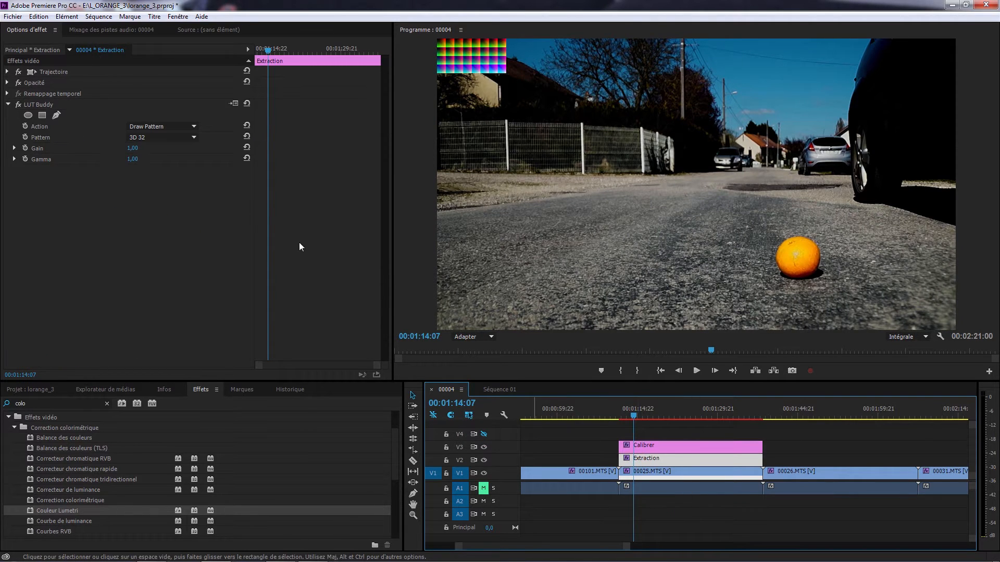
left_click(191, 137)
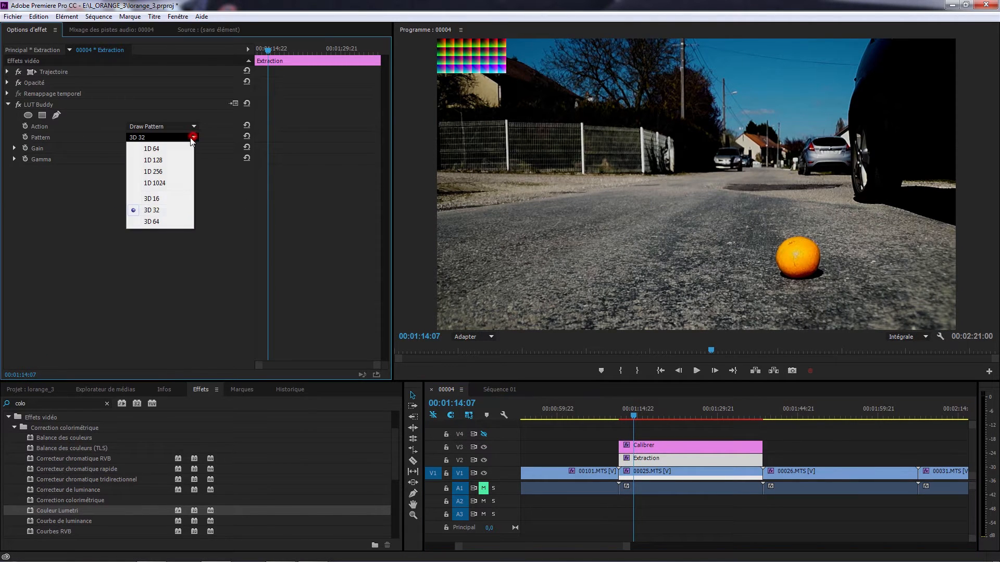
left_click(169, 224)
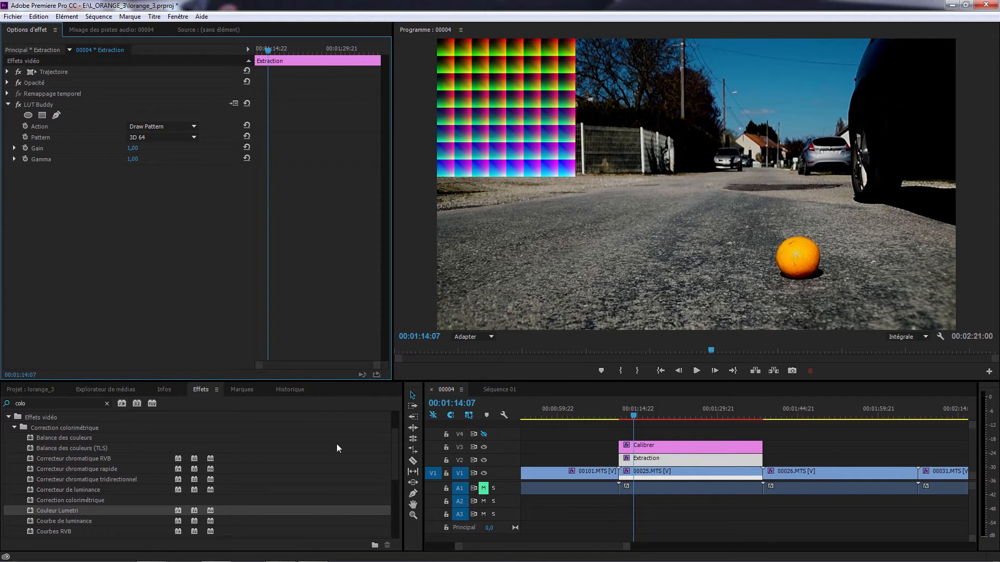
Lower the shadows of the Calibrer layer's RGB curve slightly more and reshape its hue/saturation curve around red and orange
left_click(658, 443)
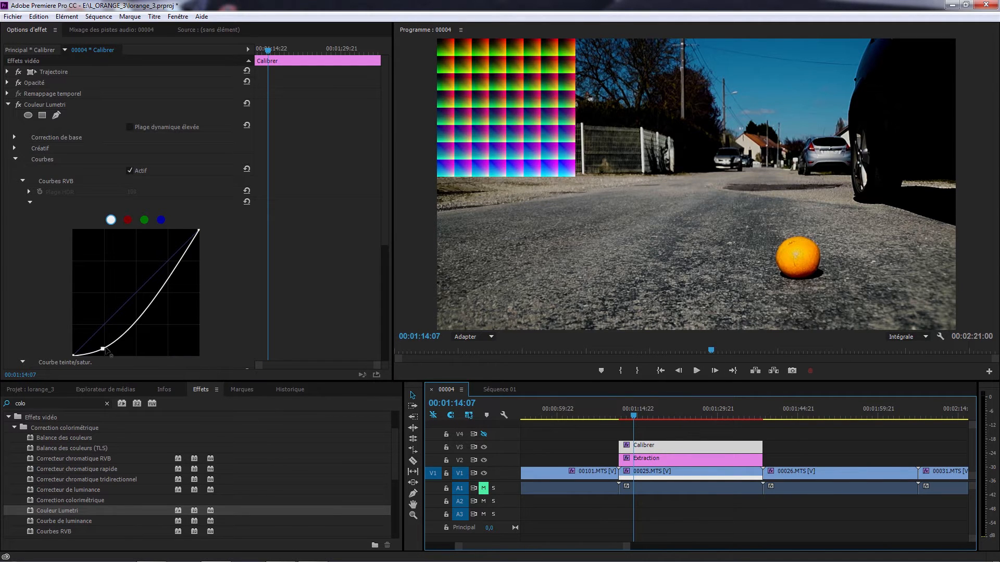
left_click_drag(106, 351, 108, 353)
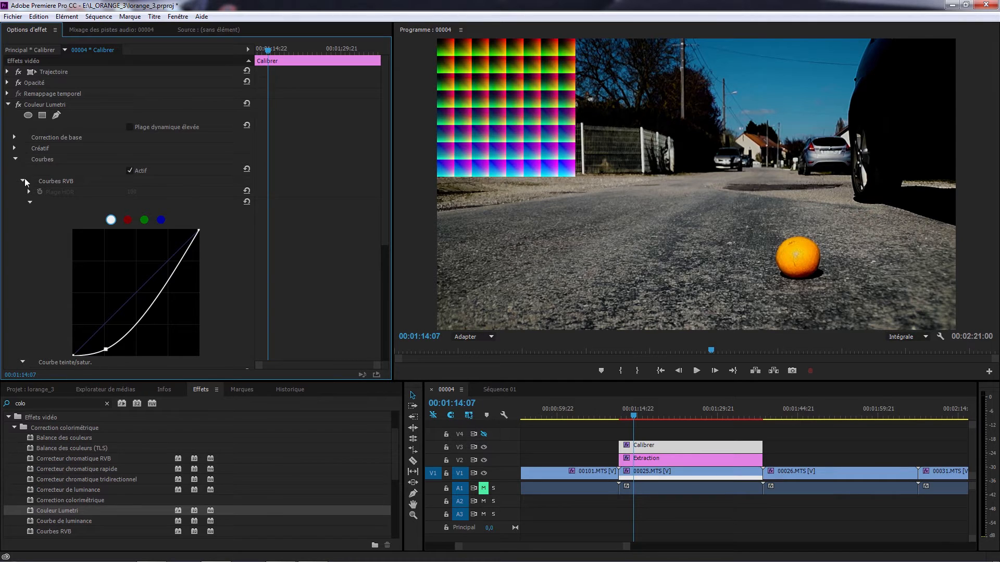
left_click(23, 181)
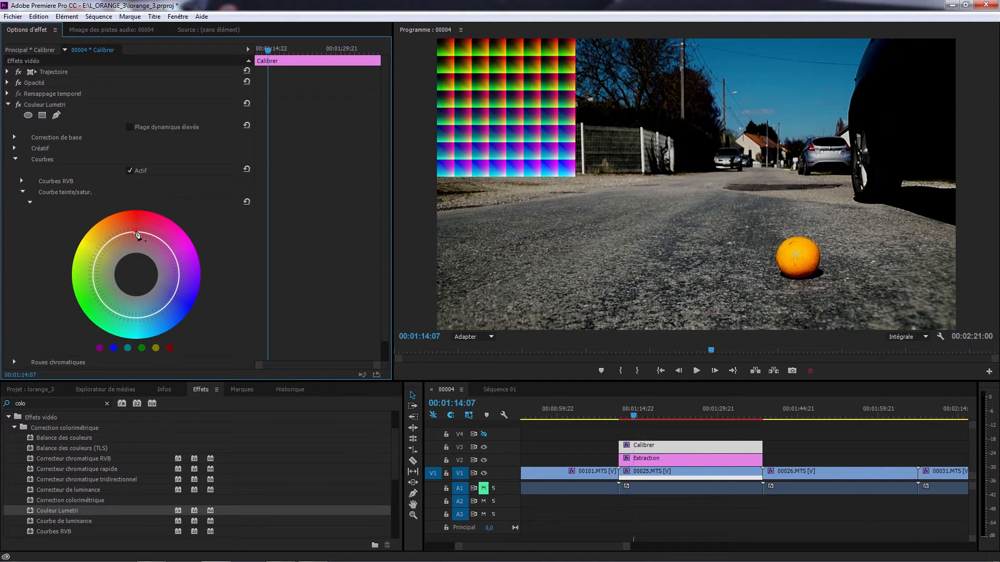
mouse_move(137, 232)
left_mouse_down()
mouse_move(137, 220)
mouse_move(117, 232)
mouse_move(138, 237)
left_mouse_up()
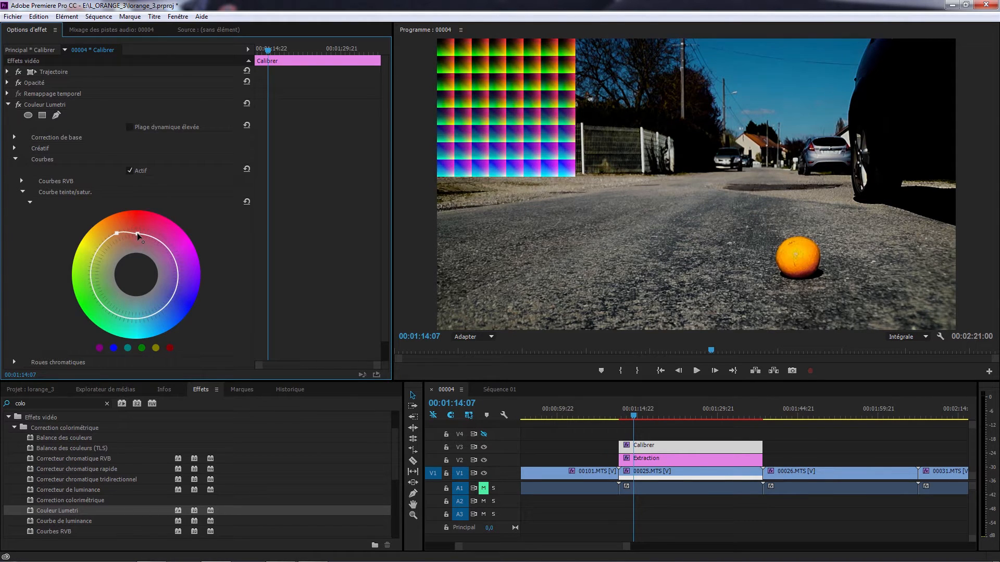
Shift the Tons clairs colour wheel of Couleur Lumetri toward orange, then collapse the effect and deselect the Calibrer layer
left_click(387, 244)
left_click(22, 171)
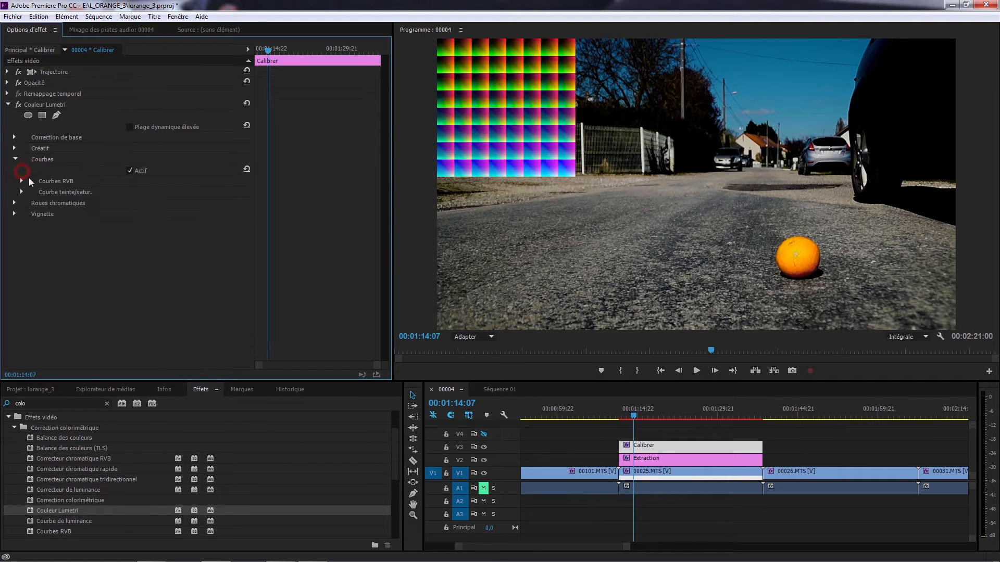
left_click(14, 202)
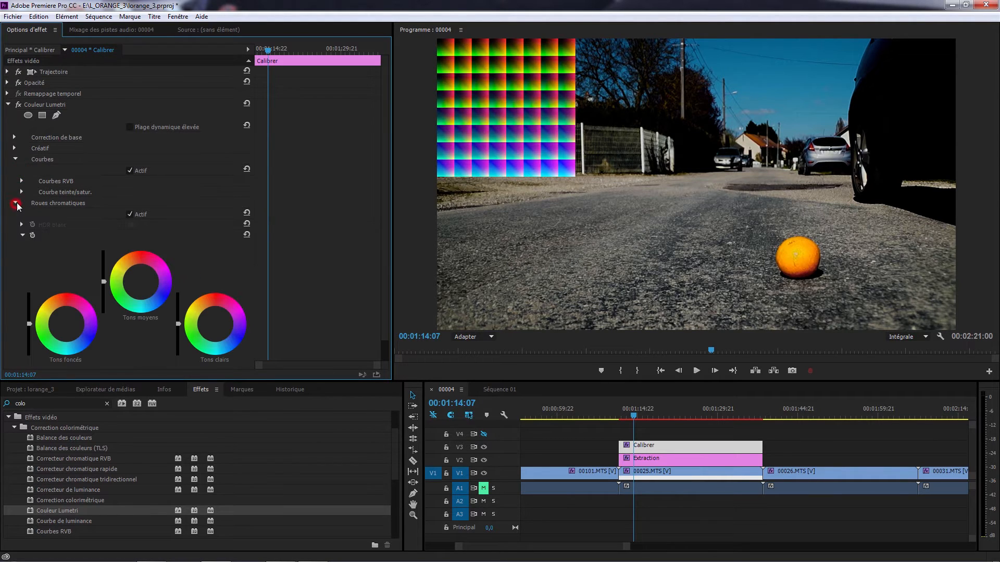
left_click(208, 307)
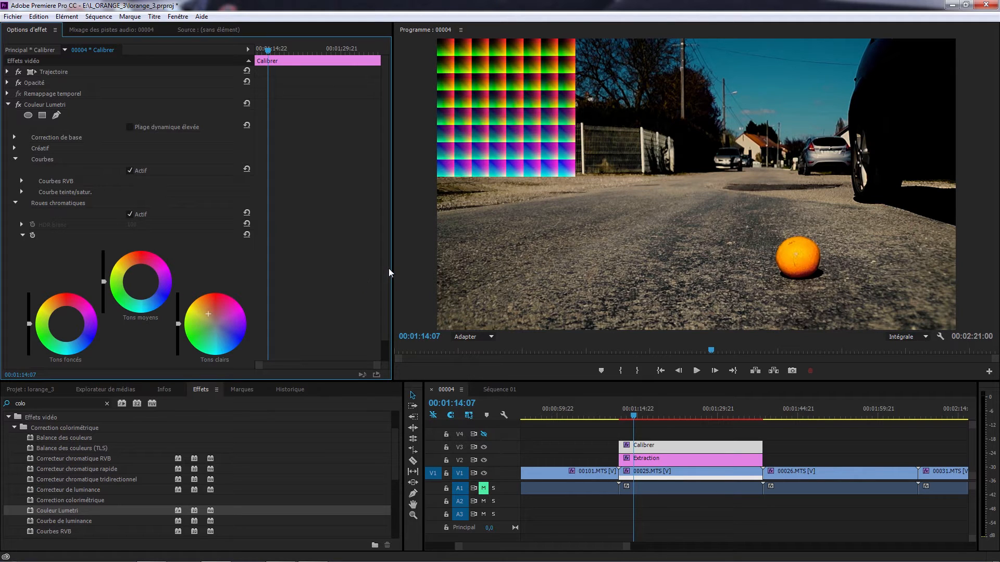
left_click_drag(386, 266, 387, 286)
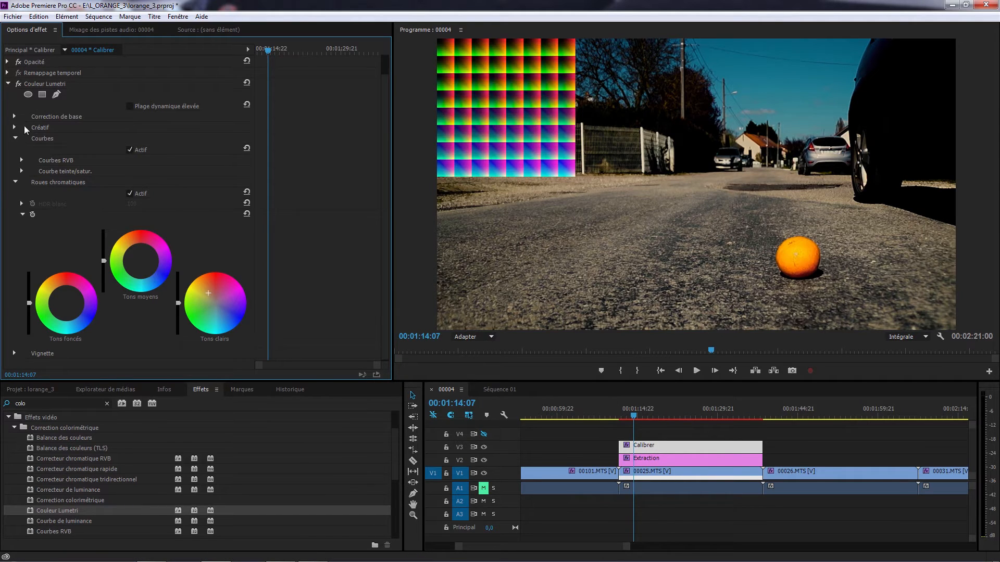
left_click(8, 83)
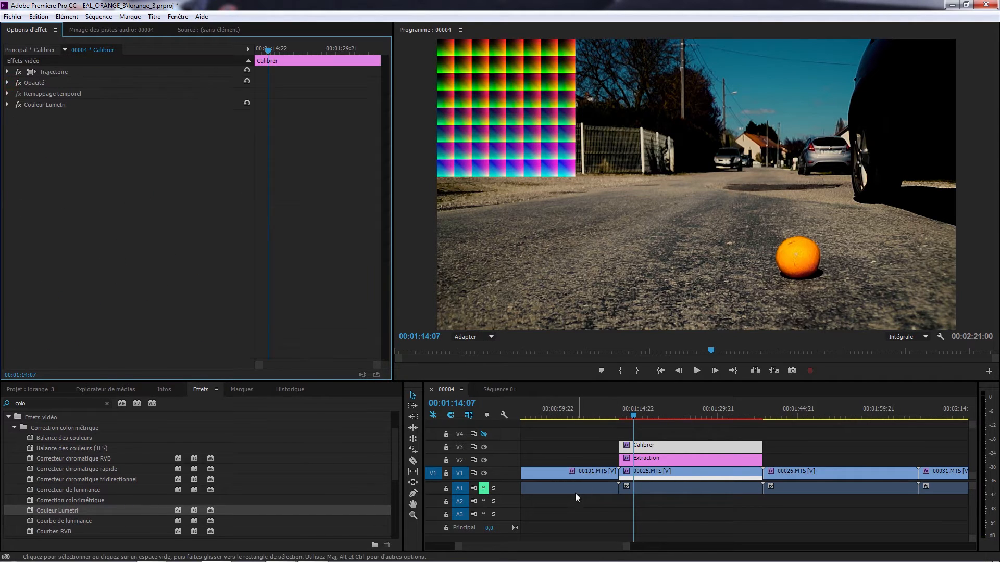
left_click(578, 513)
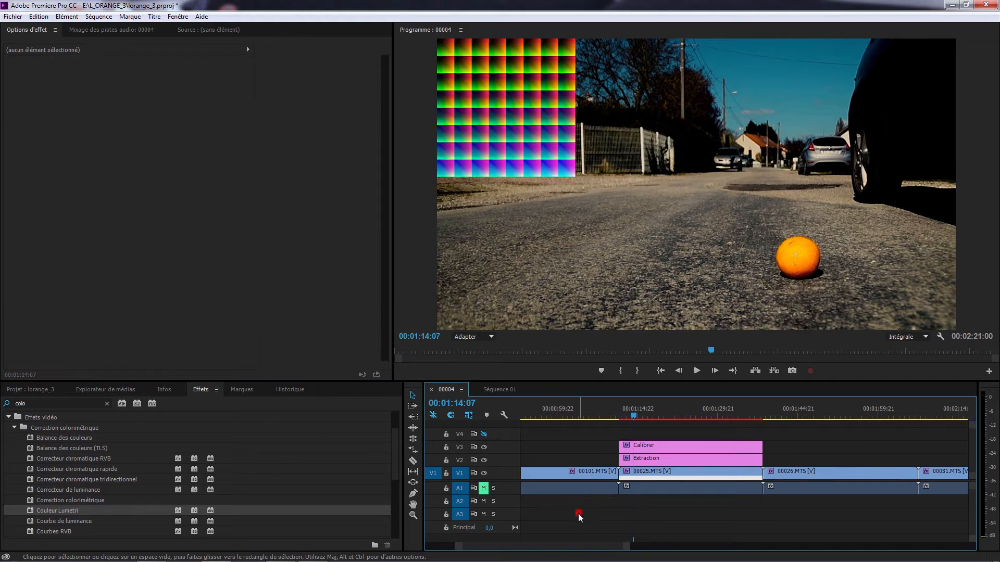
left_click(31, 389)
right_click(138, 452)
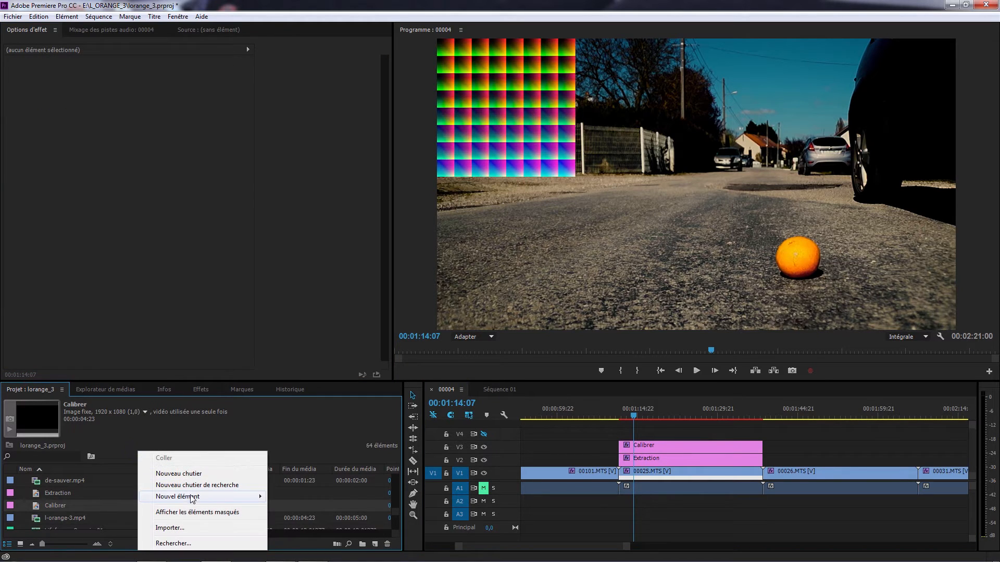
mouse_move(193, 497)
left_click(306, 405)
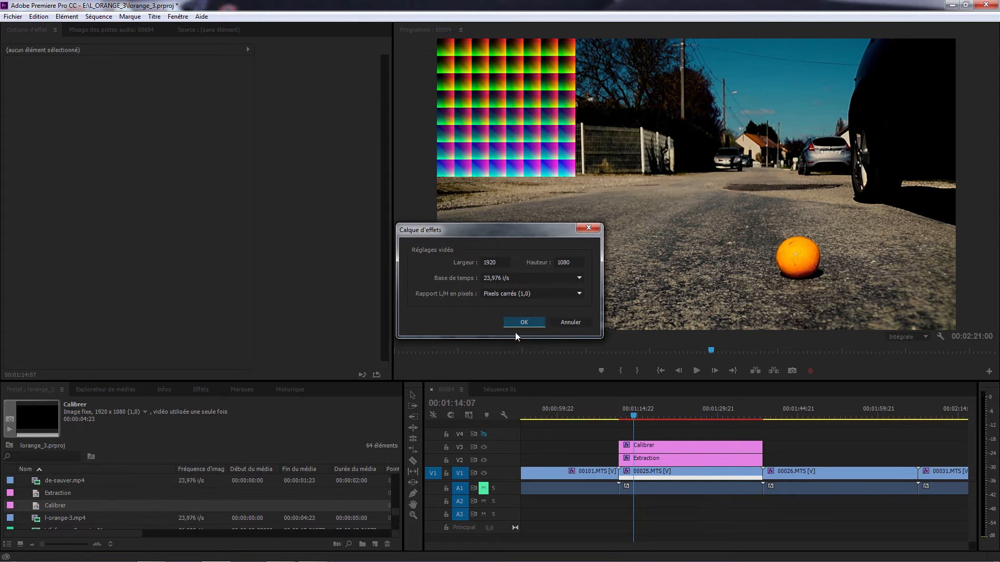
left_click(572, 324)
Place the Interpréter adjustment layer from the project on track V4 above Calibrer, stretched to the same length
scroll(95, 508, "up", 3)
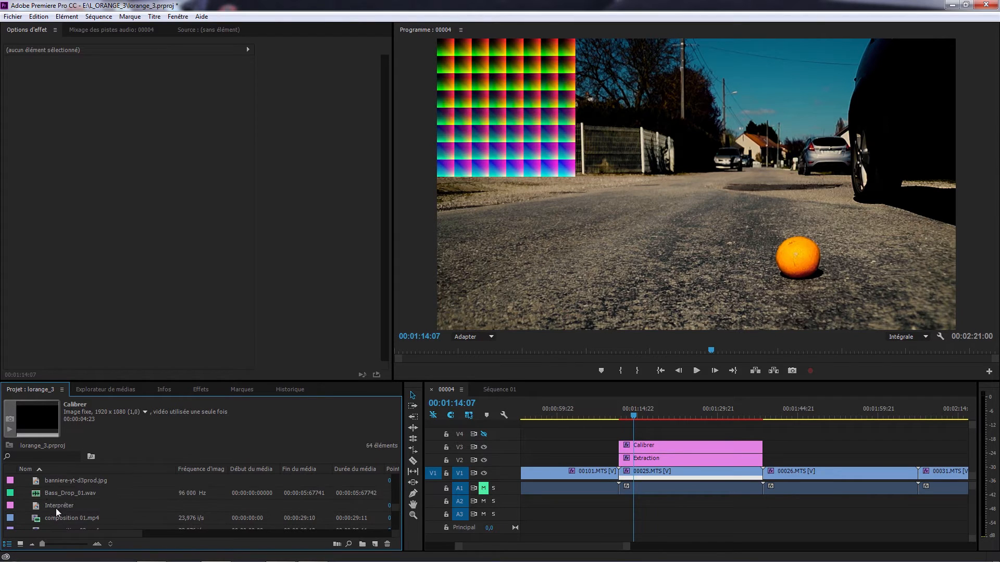
left_click_drag(55, 505, 762, 435)
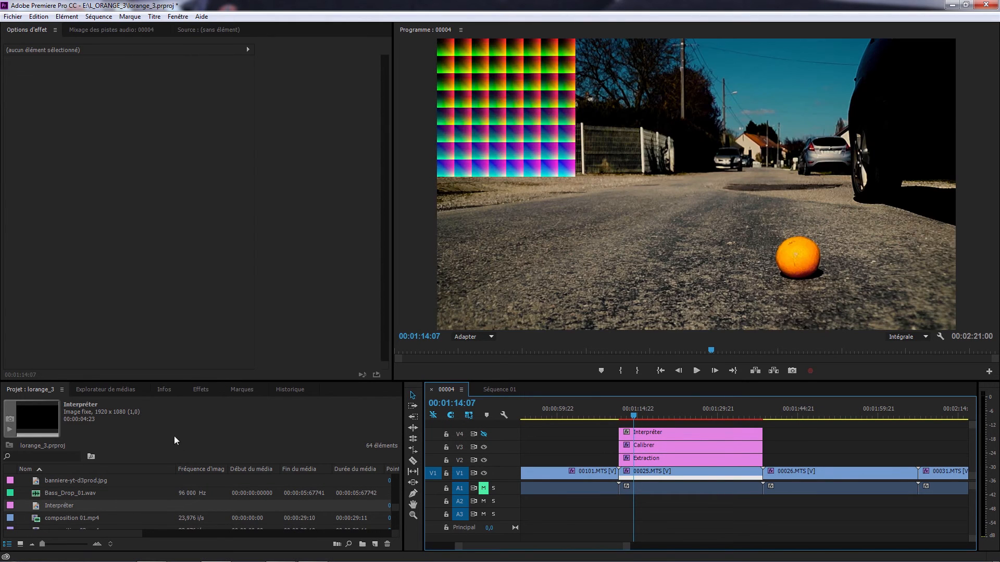
Search the effects for "lut" and apply the LUT Buddy effect to the Interpréter layer
left_click(207, 388)
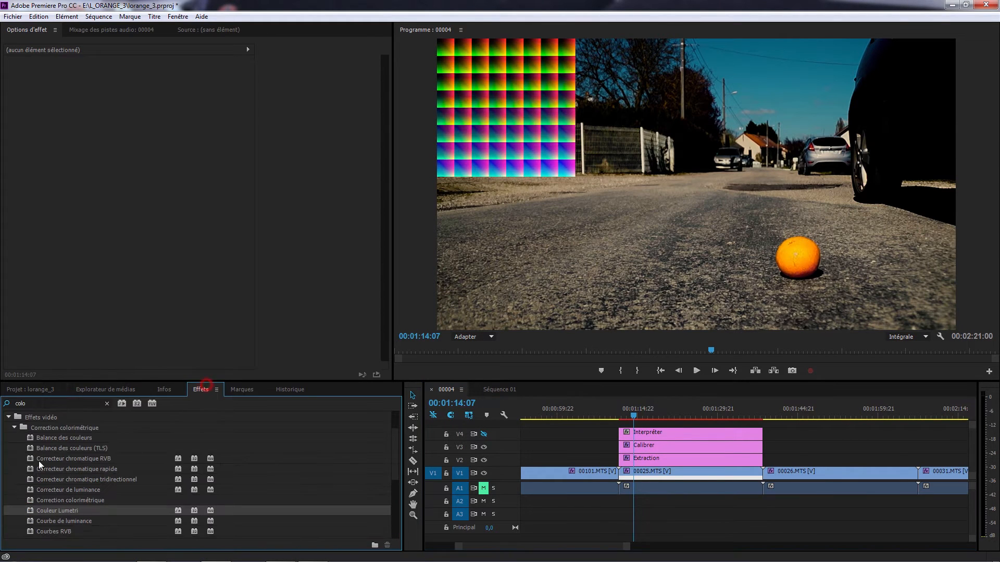
left_click(49, 408)
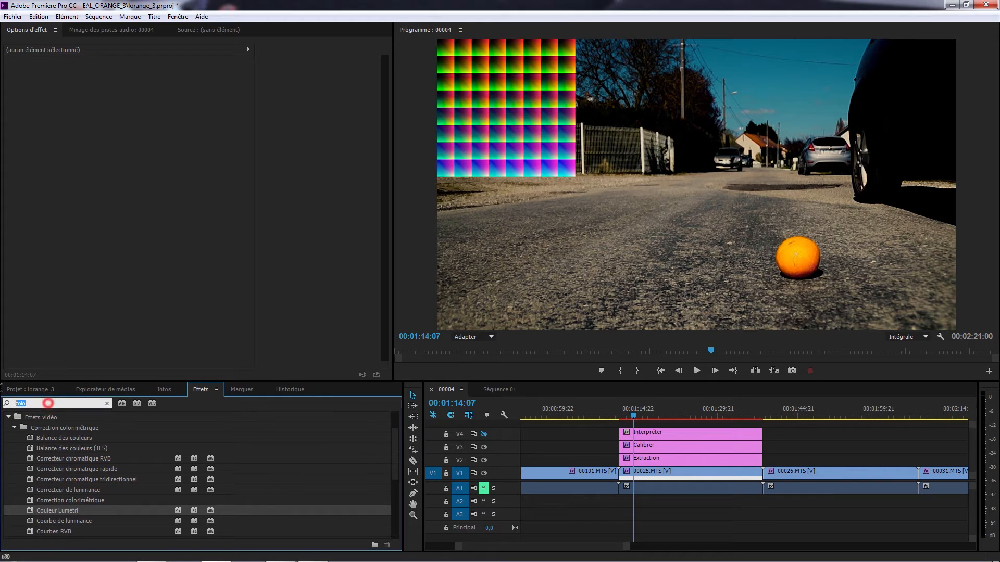
type("l")
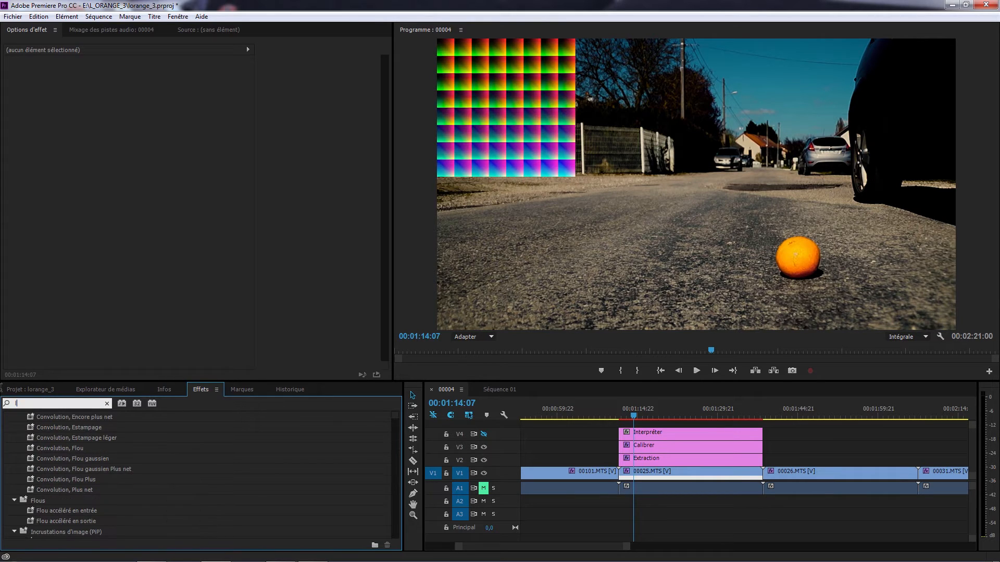
type("ut")
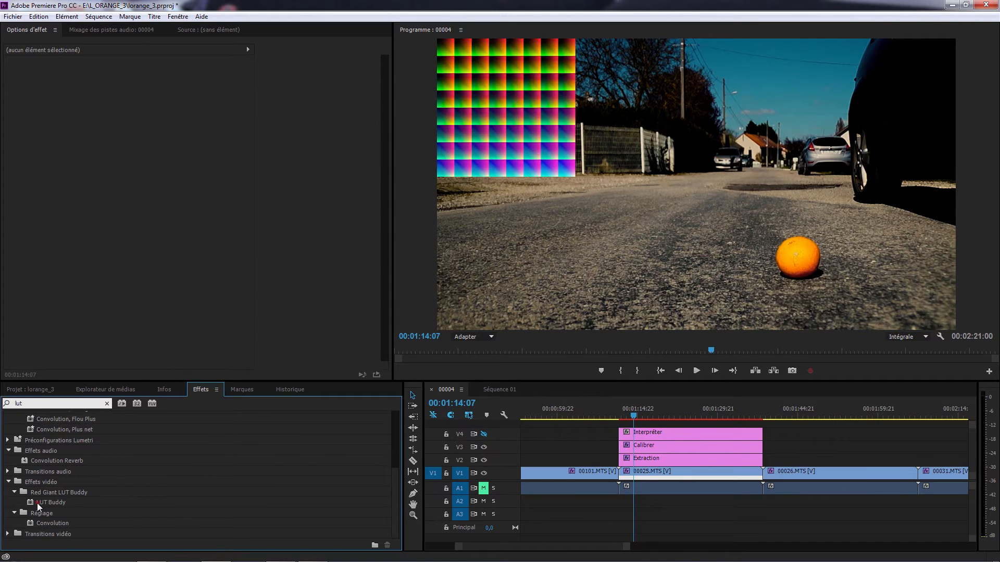
left_click_drag(36, 503, 693, 436)
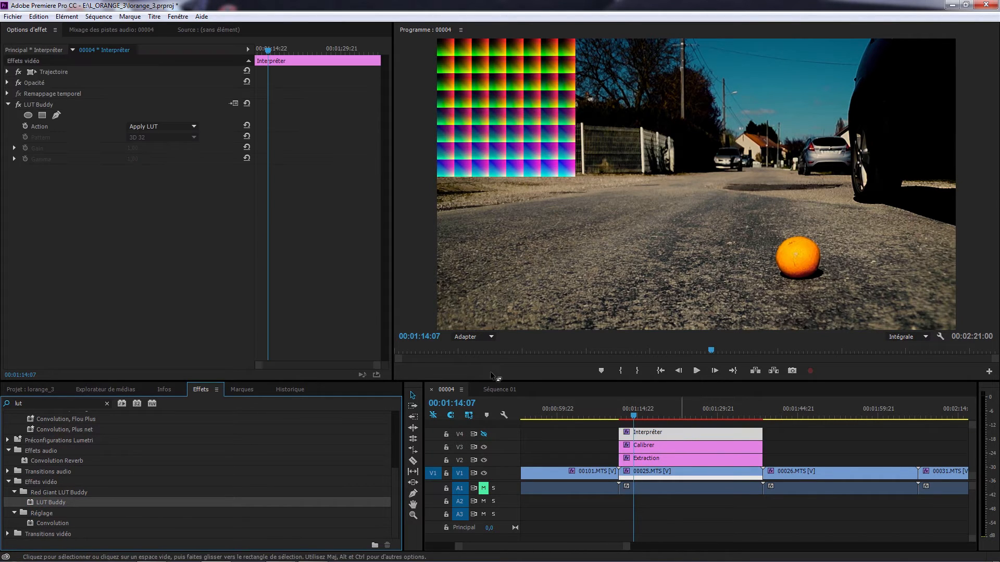
Set LUT Buddy on the Interpréter layer to Read Pattern with the 3D 64 pattern and enable the output of track V4
left_click(193, 125)
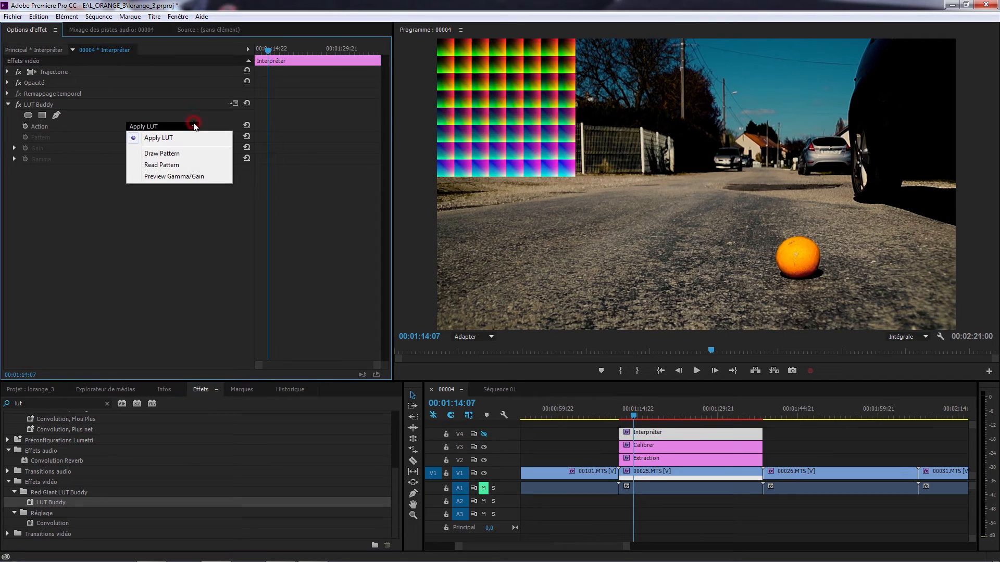
left_click(178, 165)
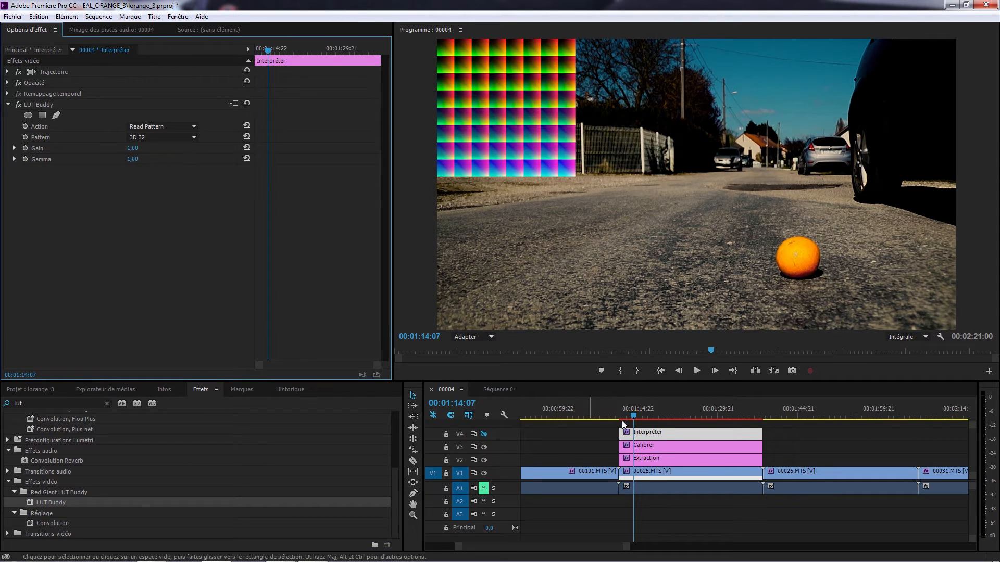
left_click(173, 139)
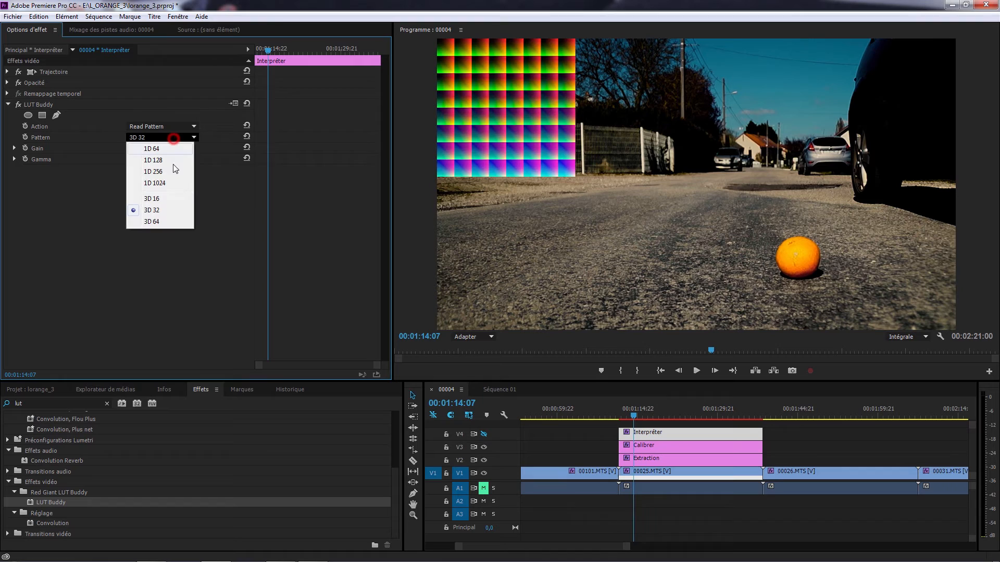
left_click(154, 227)
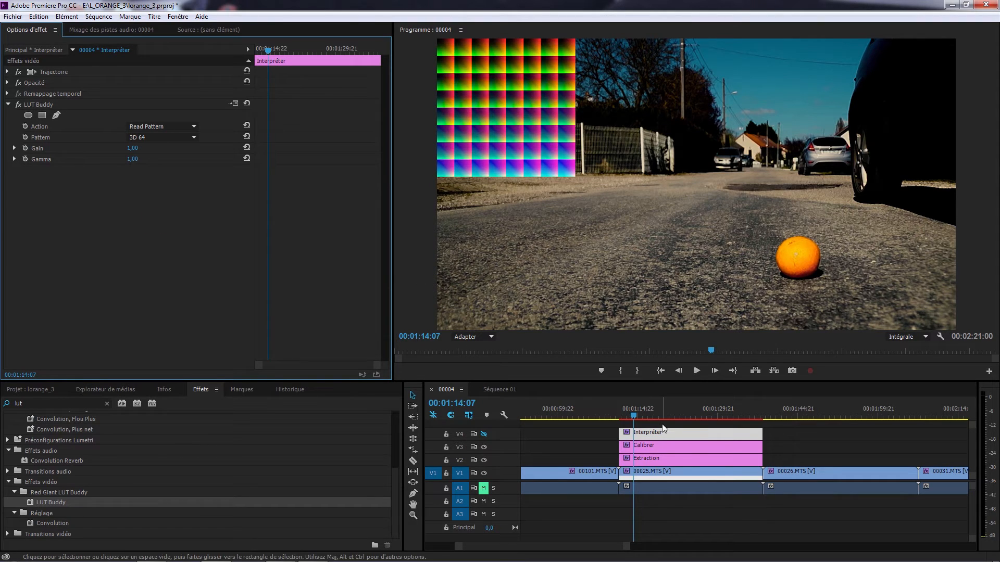
left_click(484, 434)
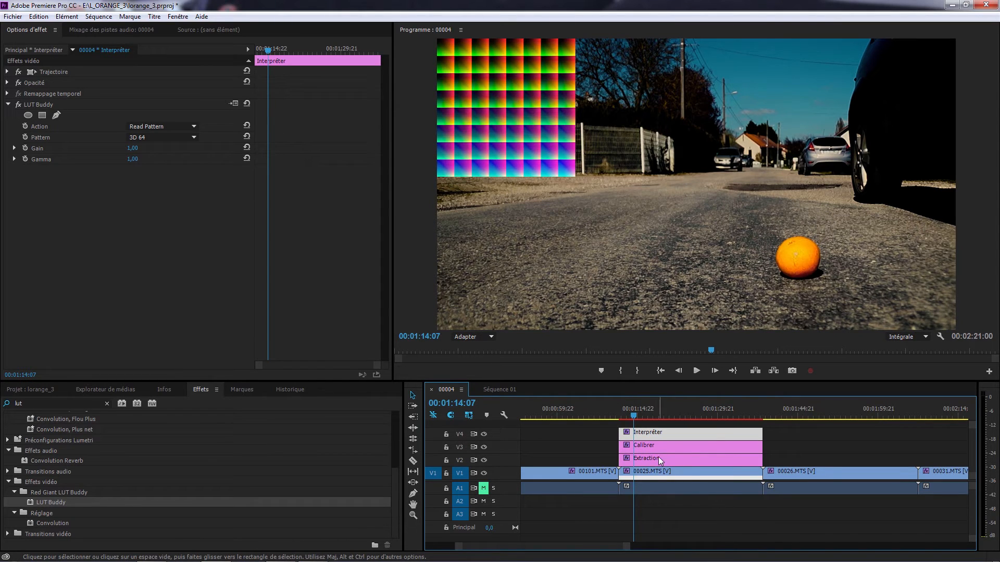
Review the LUT Buddy settings of the Extraction and Interpréter layers and the Couleur Lumetri settings of the Calibrer layer
left_click(659, 456)
left_click(661, 439)
left_click(663, 457)
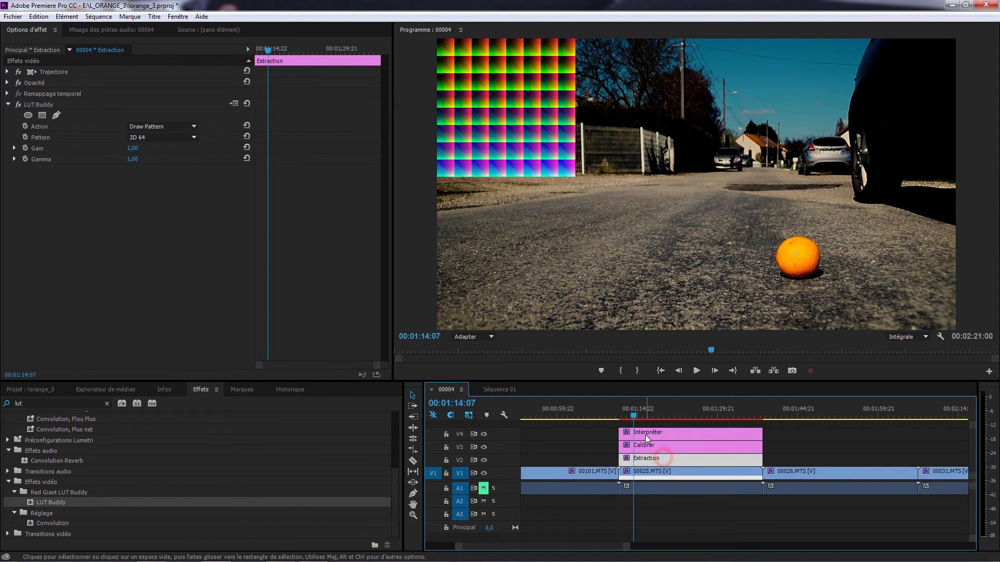
left_click(646, 436)
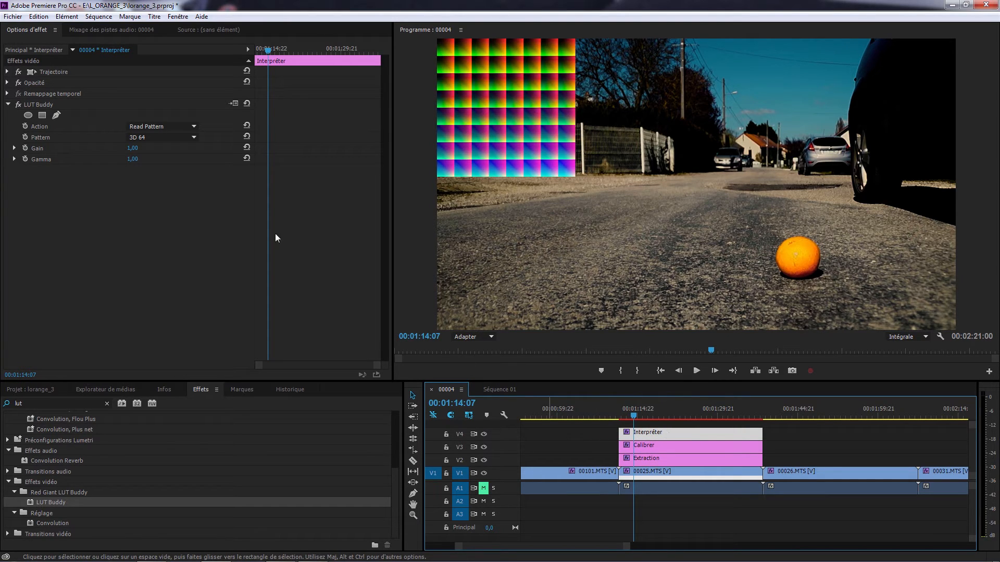
left_click(133, 190)
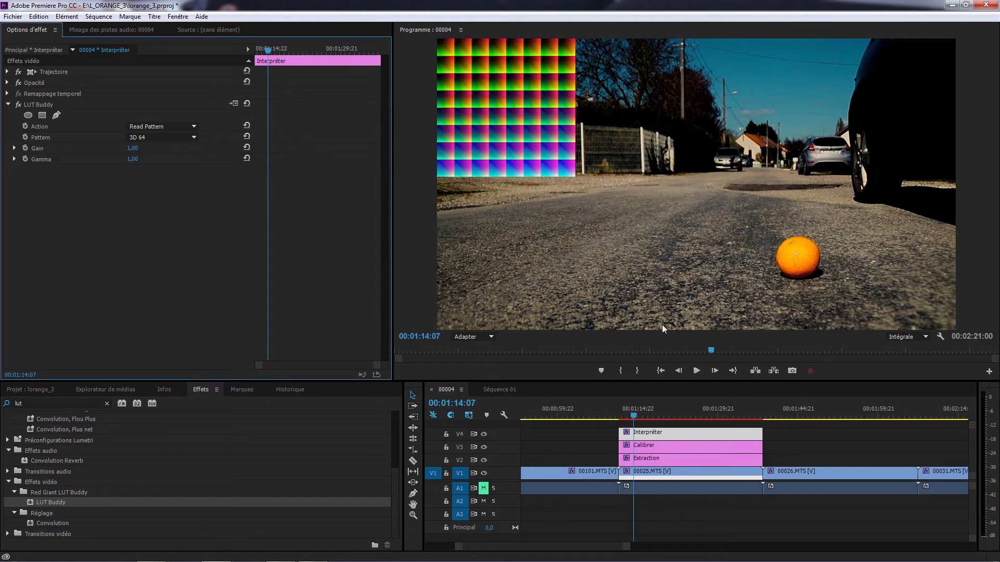
left_click(668, 447)
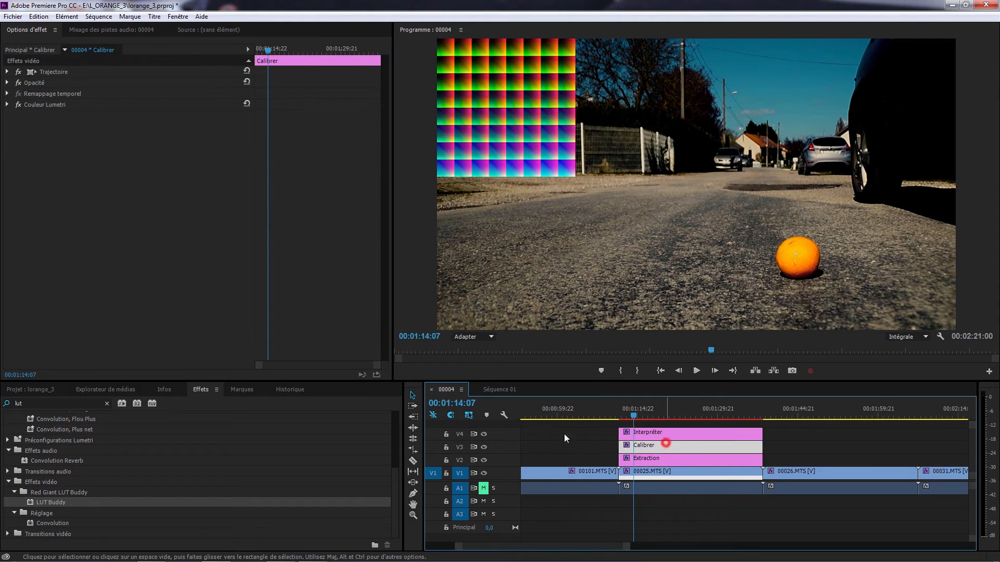
left_click(7, 104)
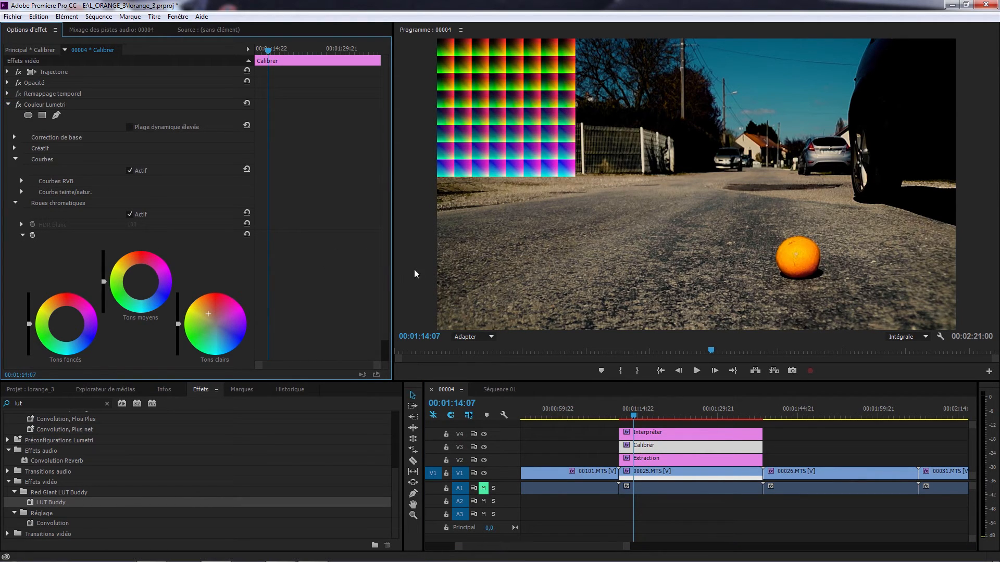
Export the LUT from LUT Buddy on the Interpréter layer as Orange-bleu.cube in the LUTS folder, replacing the existing file
mouse_move(383, 273)
left_mouse_down()
mouse_move(387, 304)
mouse_move(386, 282)
left_mouse_up()
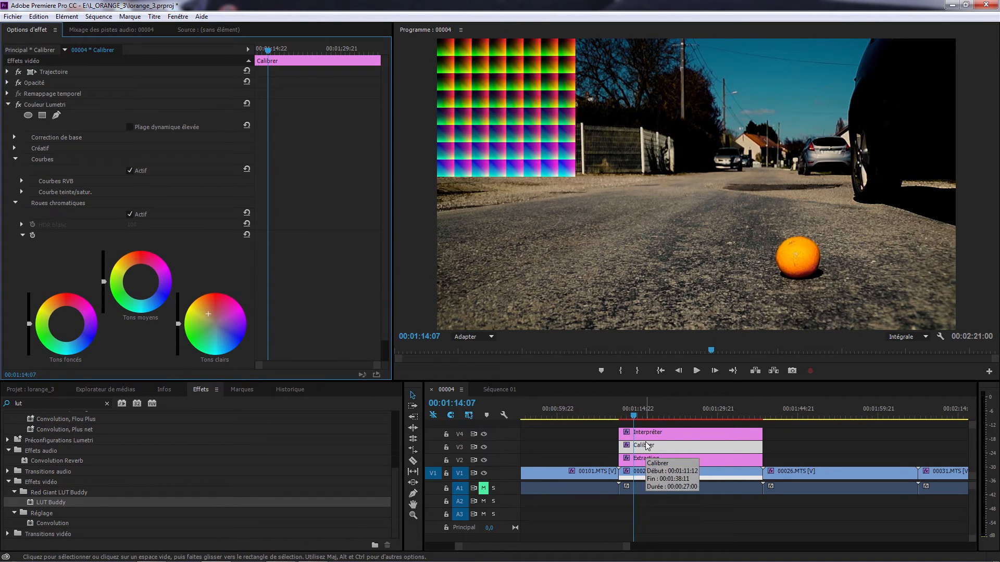
left_click(664, 433)
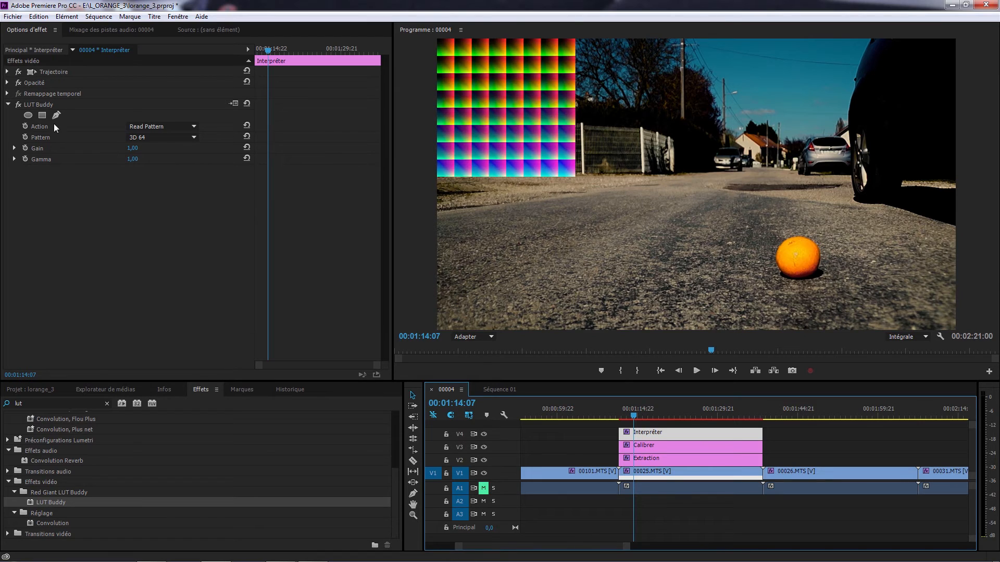
left_click(230, 104)
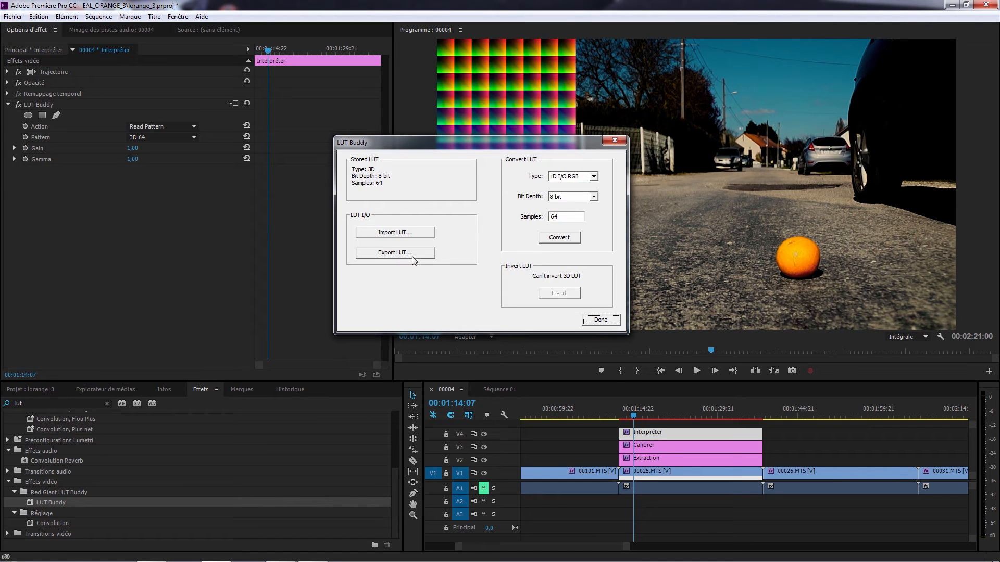
left_click(411, 257)
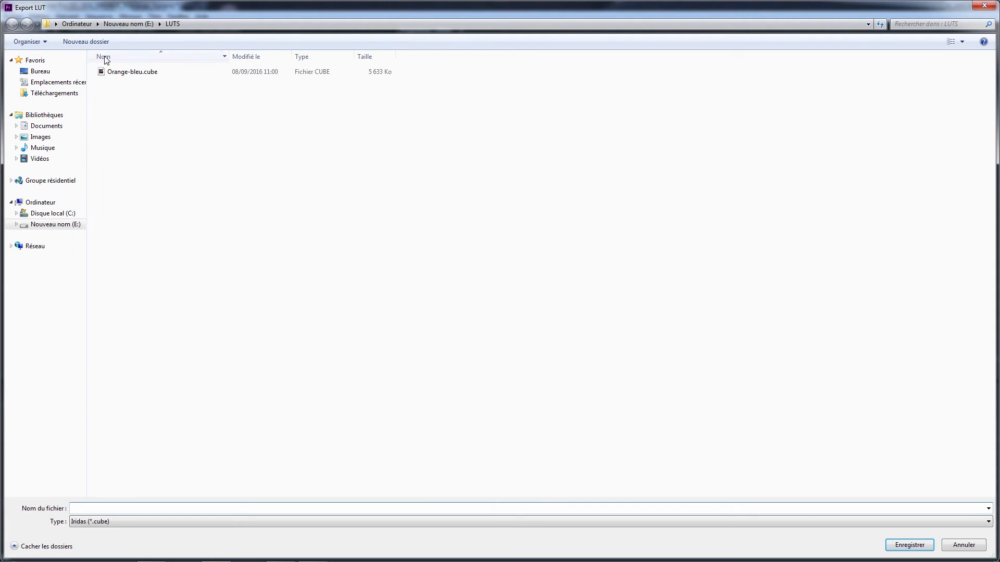
left_click(113, 75)
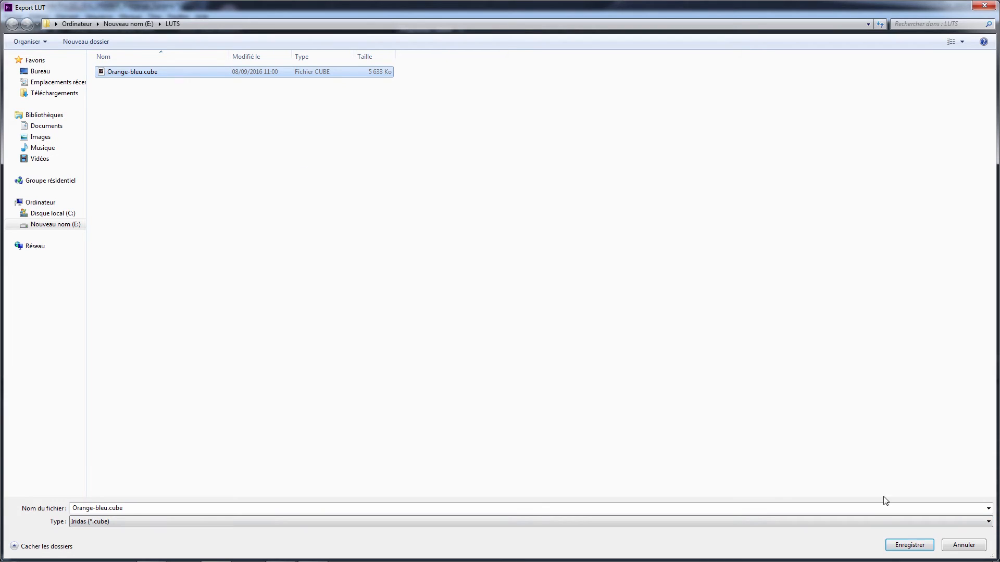
left_click(915, 546)
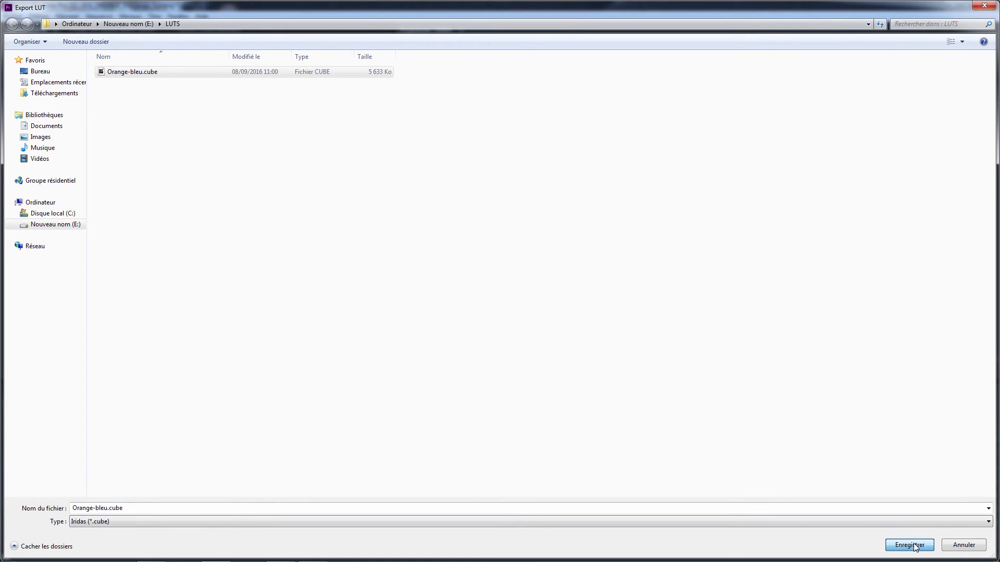
left_click(521, 288)
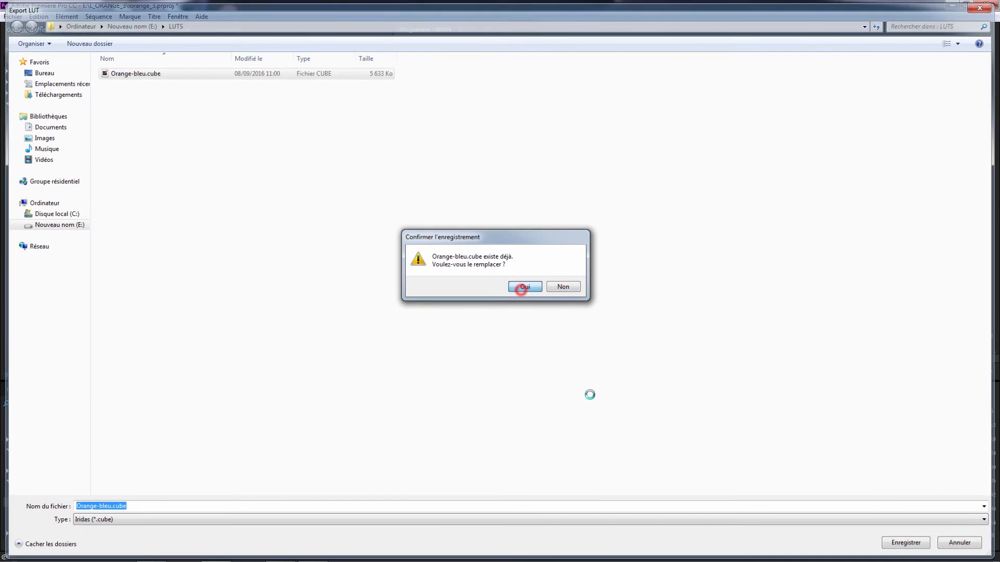
left_click(596, 321)
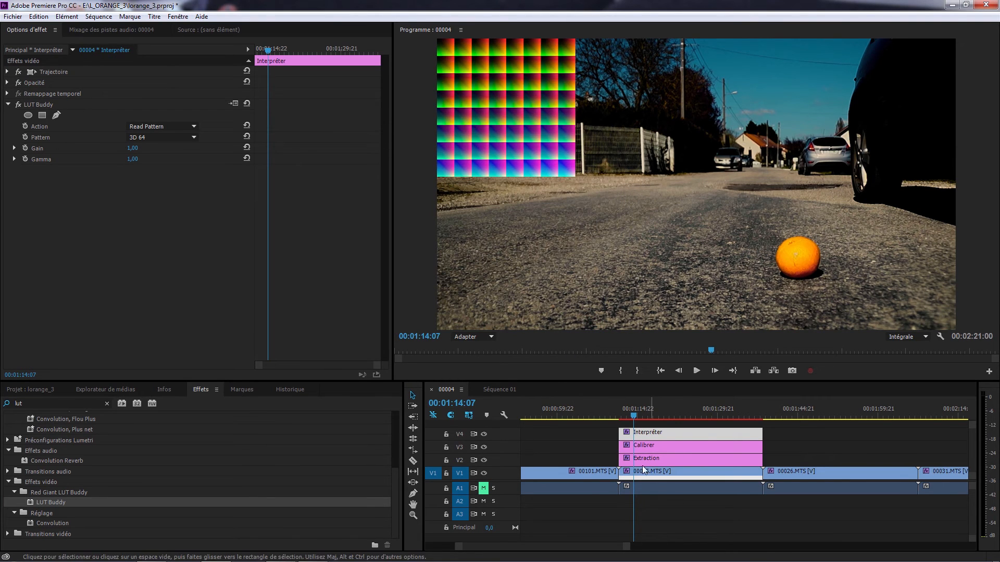
Disable the output of tracks V4, V3 and V2 to hide the Interpréter, Calibrer and Extraction layers
left_click(484, 434)
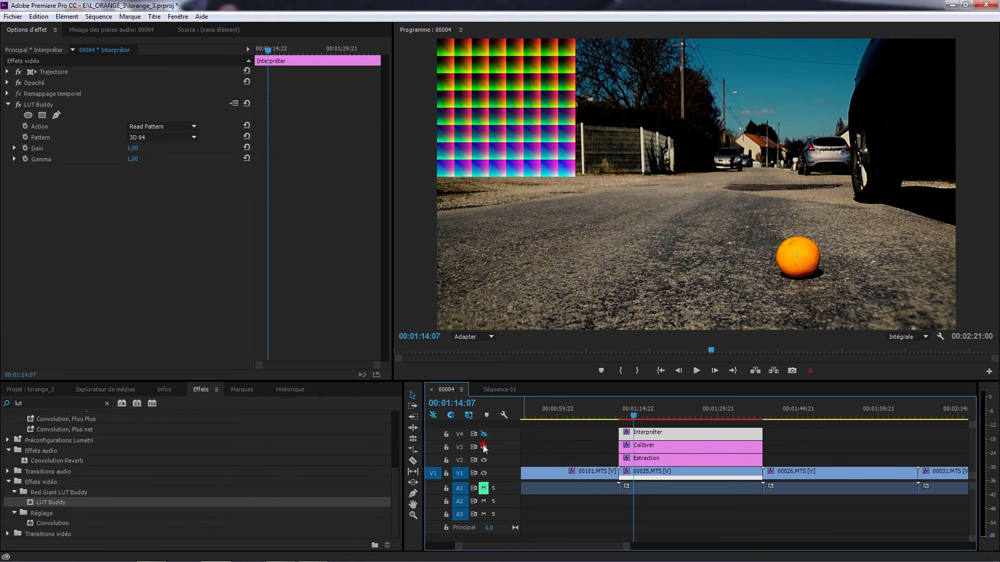
left_click(483, 447)
left_click(483, 461)
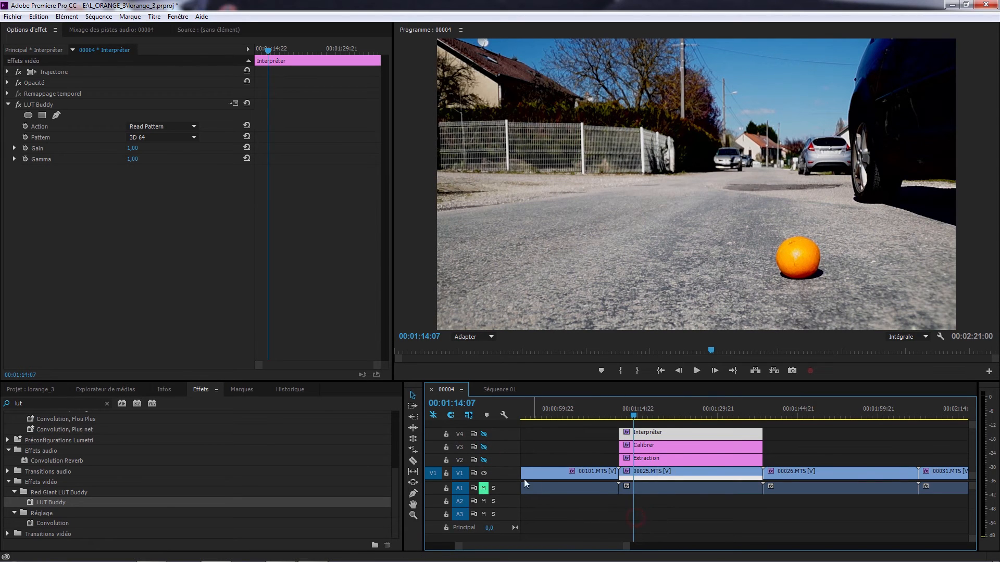
Search the effects for "color" and apply the Couleur Lumetri effect to the 00025.MTS clip on V1
left_click(665, 471)
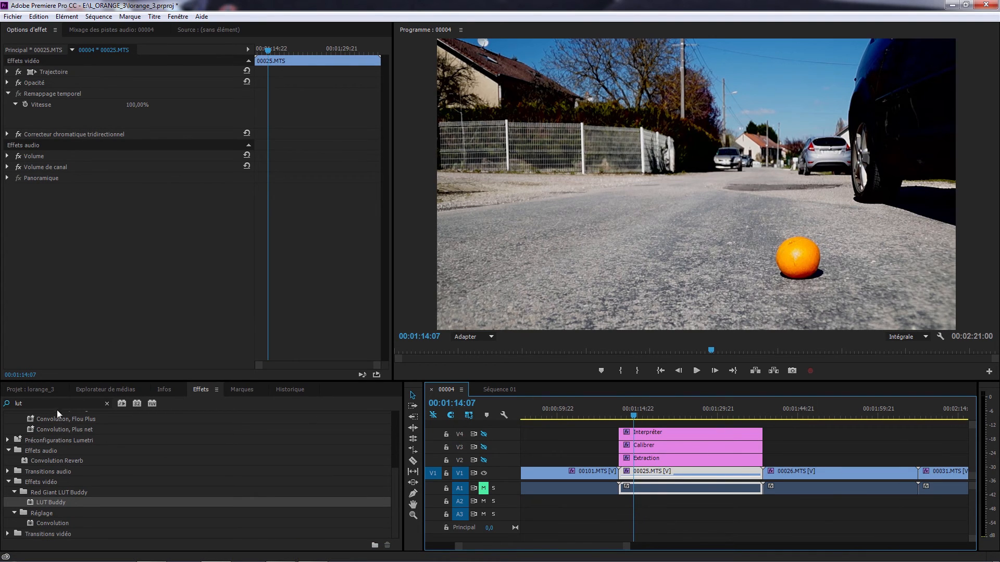
left_click(41, 403)
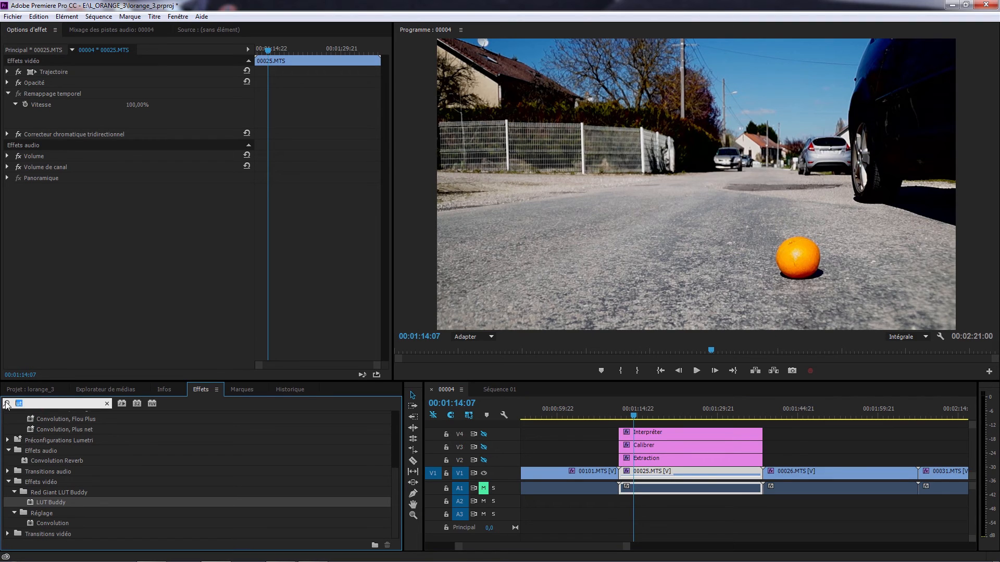
type("colo")
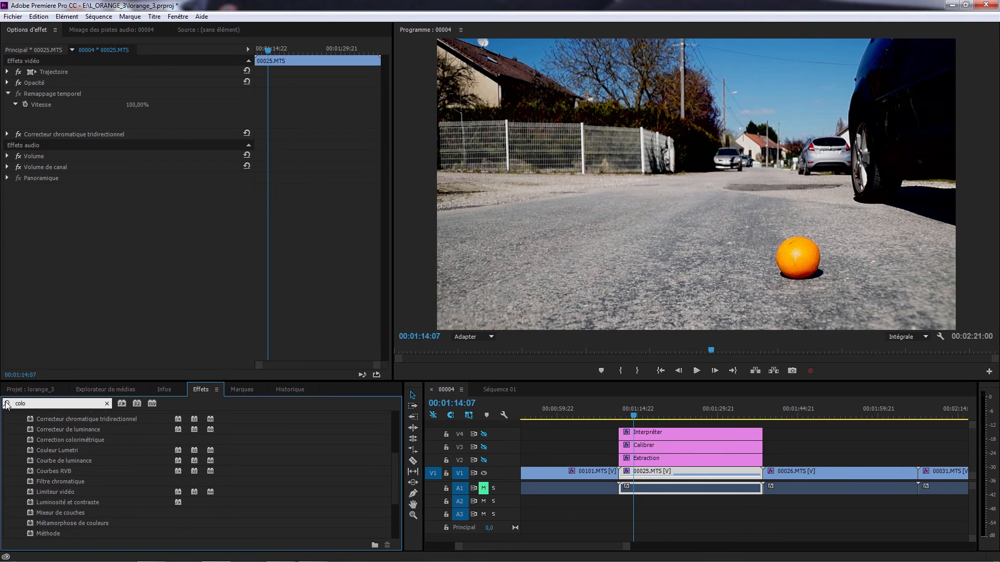
type("r")
mouse_move(396, 465)
left_mouse_down()
mouse_move(402, 435)
mouse_move(403, 457)
left_mouse_up()
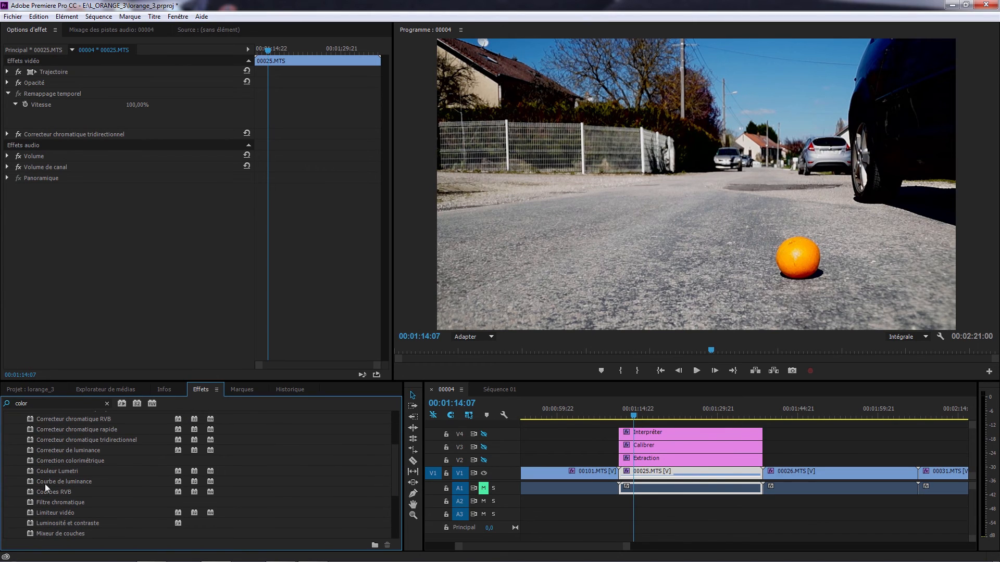
left_click(57, 470)
left_click_drag(58, 470, 679, 476)
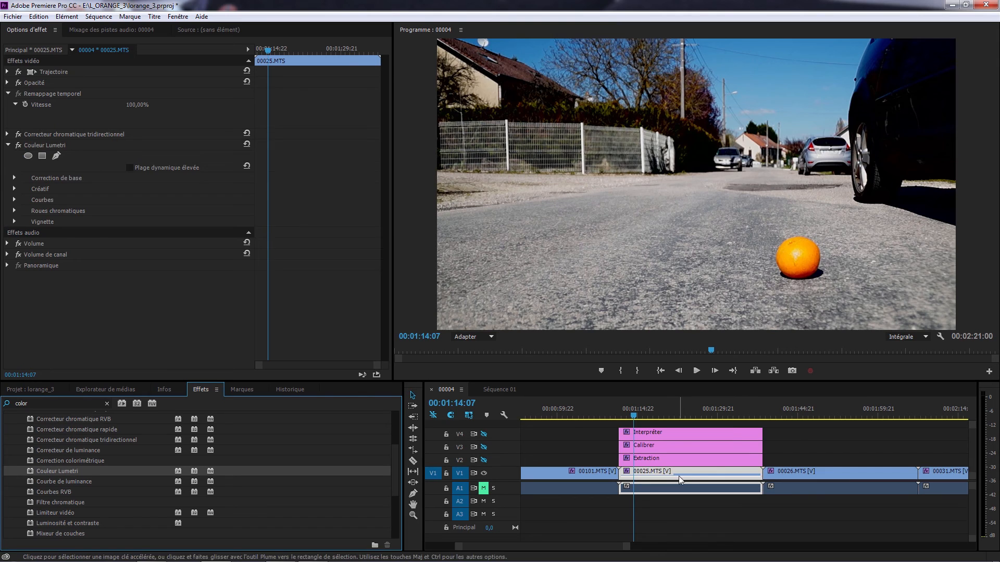
Load Orange-bleu.cube from the LUTS folder as the input LUT in the clip's Lumetri basic correction, then deselect the clip
left_click(14, 177)
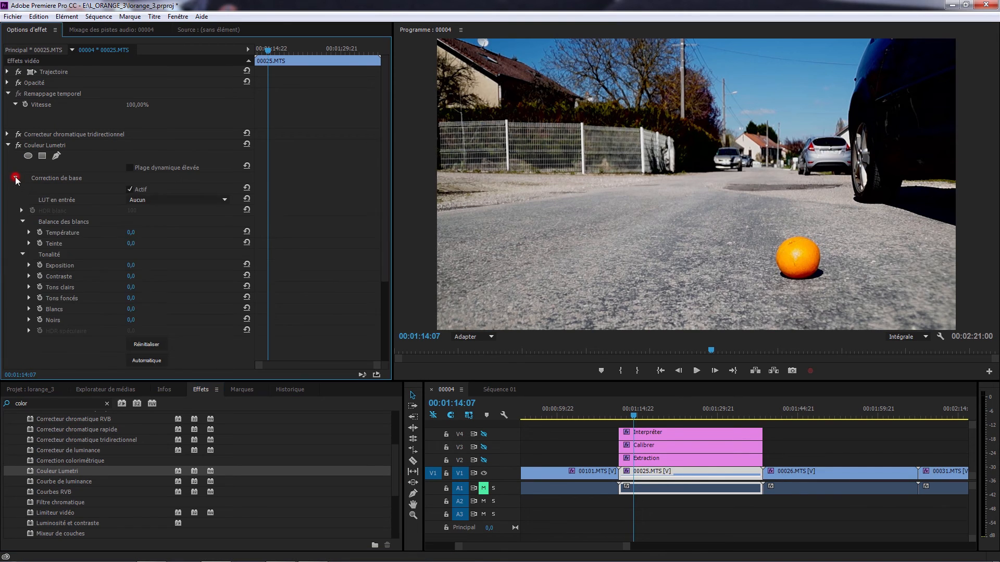
left_click(185, 201)
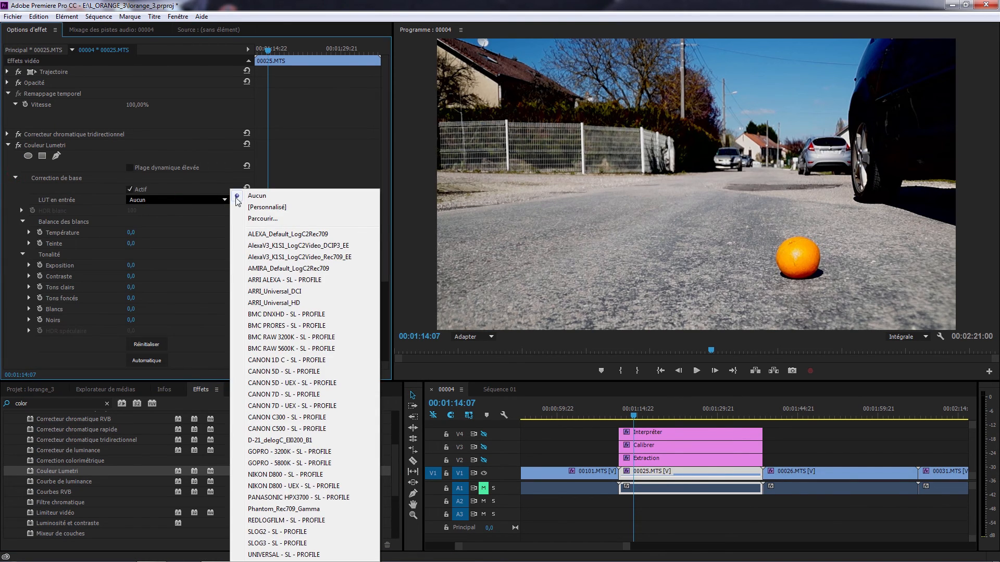
left_click(271, 218)
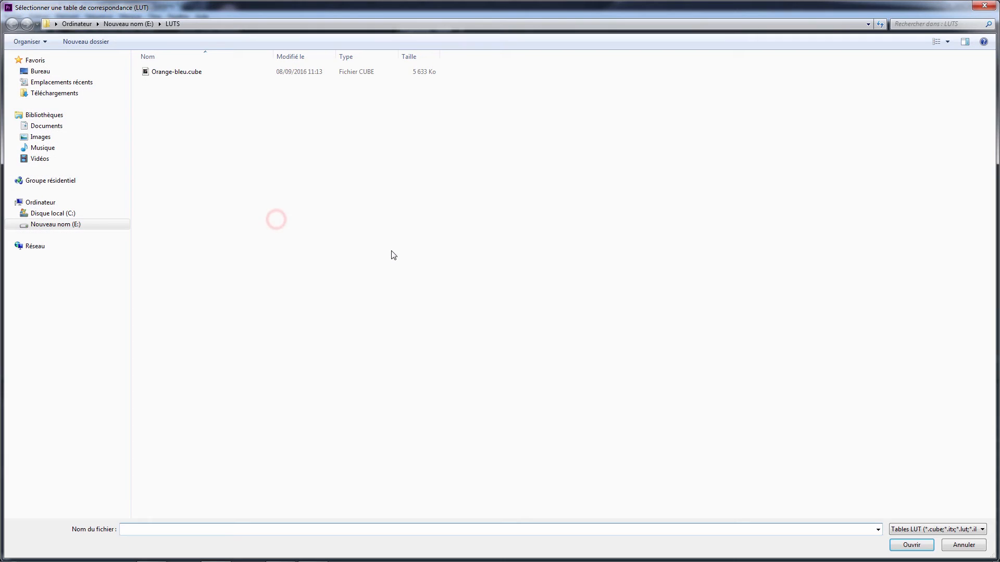
left_click(167, 75)
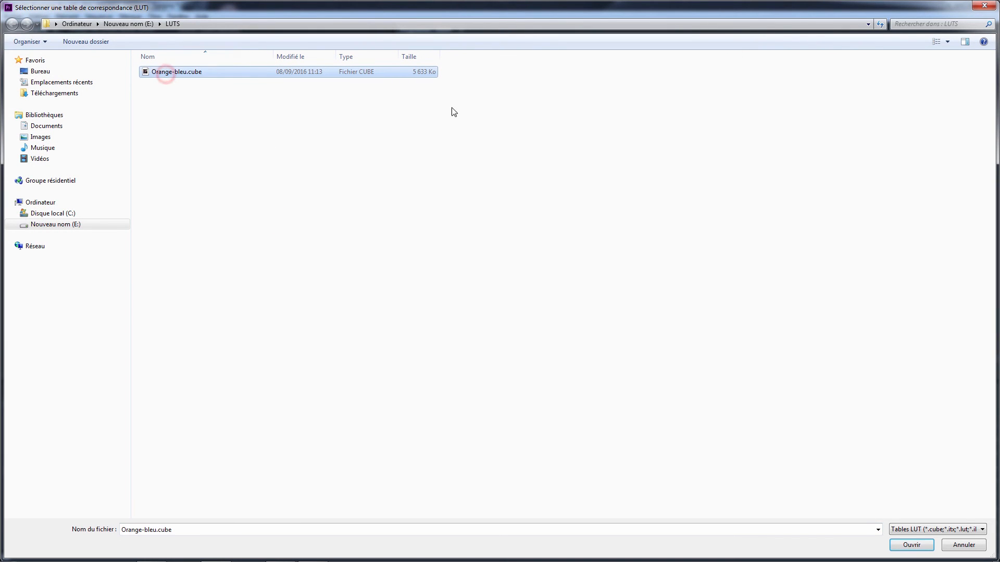
left_click(911, 545)
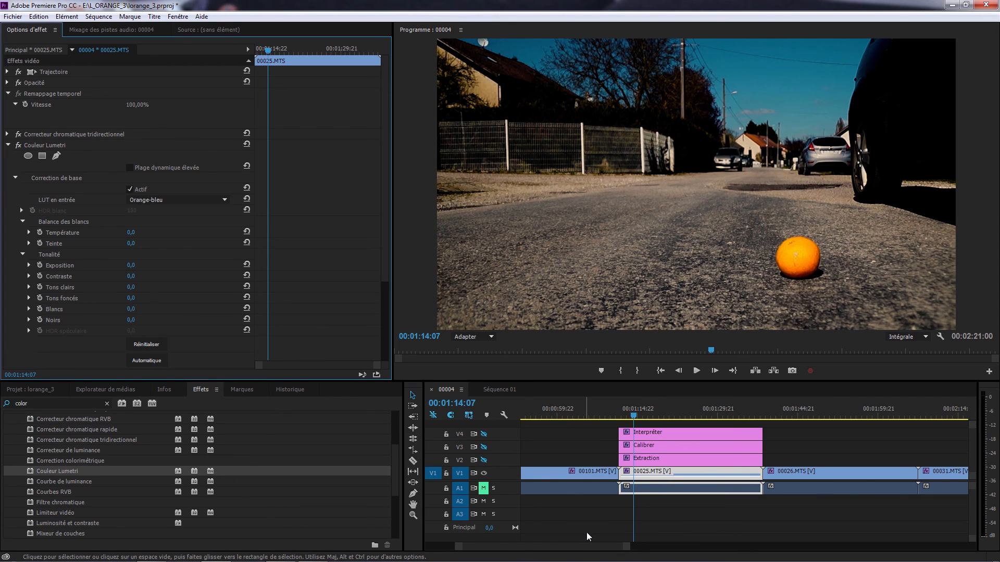
left_click(607, 505)
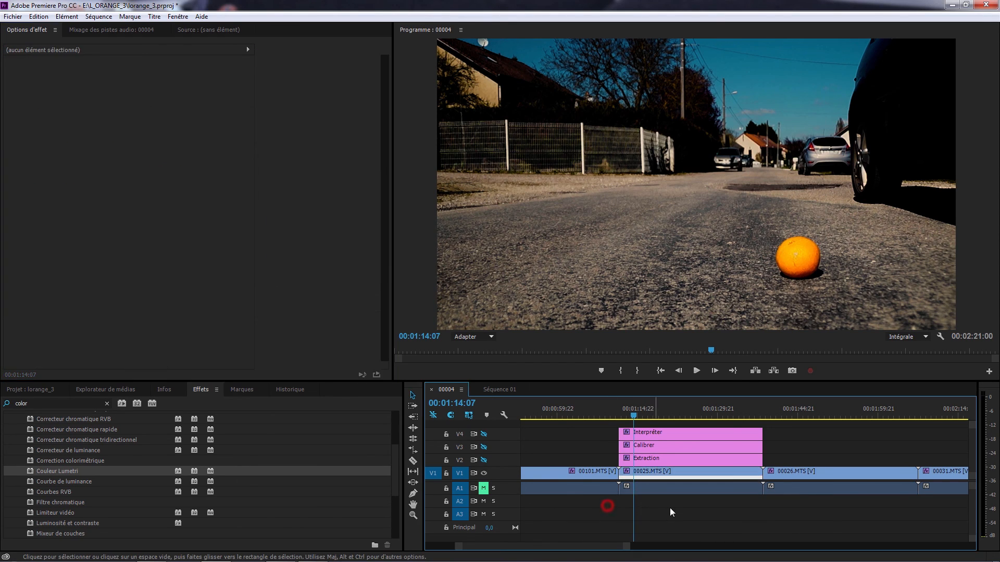